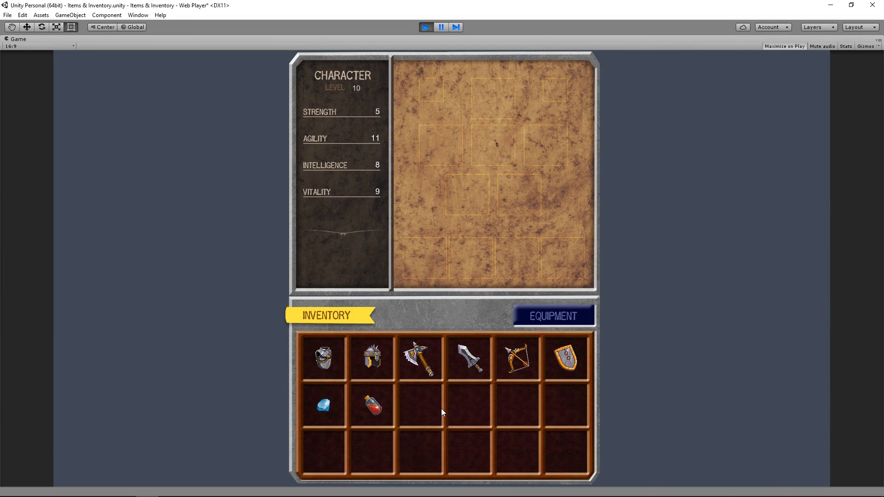
# Equip the chest armour, helmet and axe from the inventory in Play mode.
pyautogui.rightClick(318, 360)
pyautogui.moveTo(494, 145)
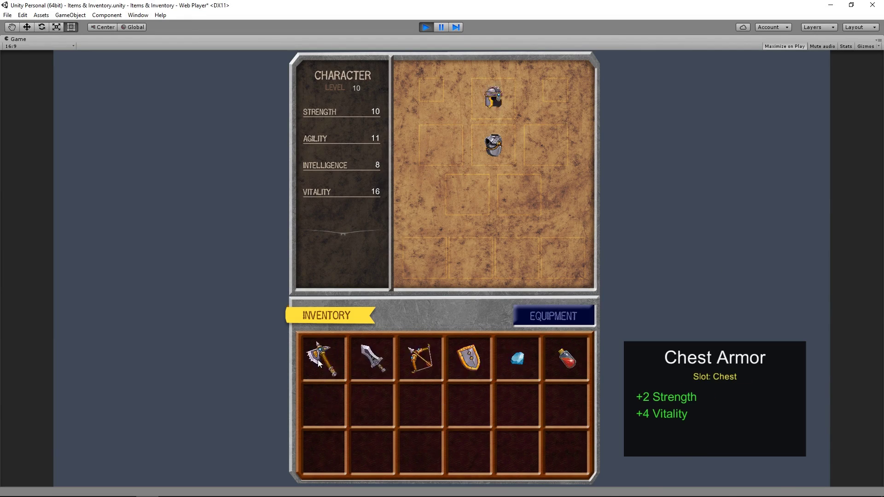
pyautogui.rightClick(330, 356)
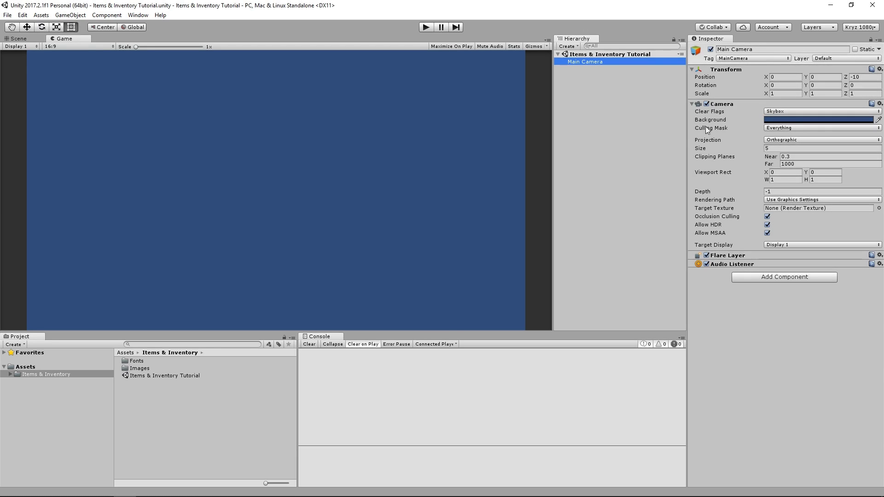
# Set the Main Camera background colour to hex 3F485600.
pyautogui.click(783, 121)
pyautogui.click(104, 179)
pyautogui.write('3F485600')
pyautogui.doubleClick(105, 179)
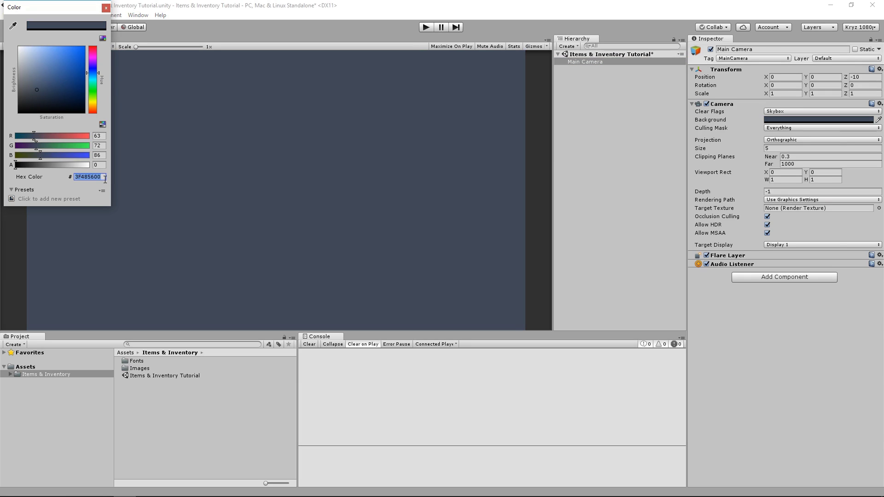
pyautogui.click(106, 8)
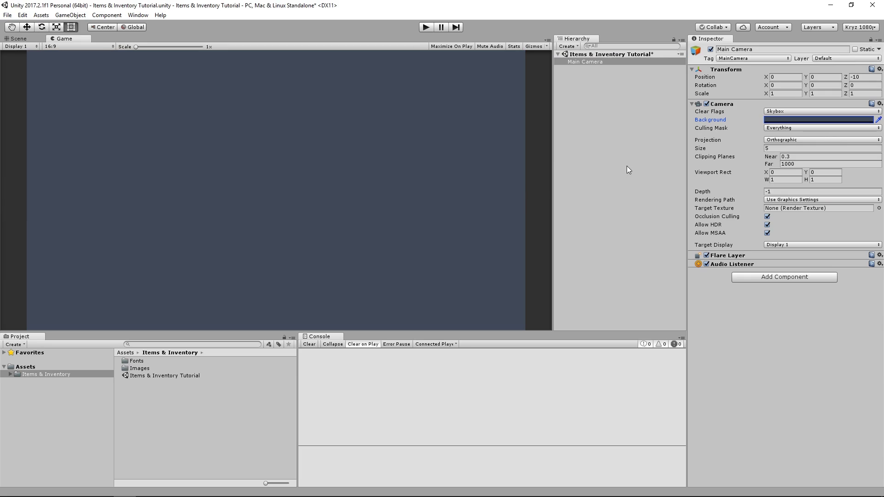
# Add a Canvas that scales with screen size at 1920×1080, Expand match mode.
pyautogui.rightClick(589, 117)
pyautogui.moveTo(608, 264)
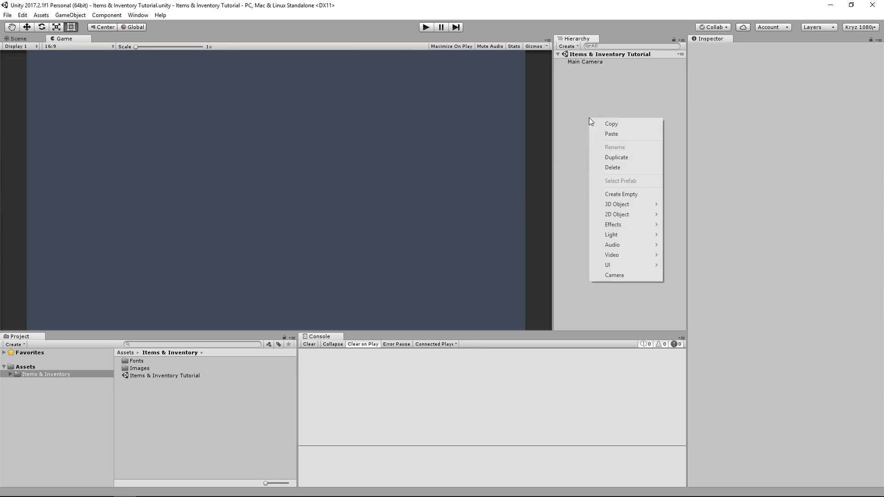
pyautogui.click(685, 356)
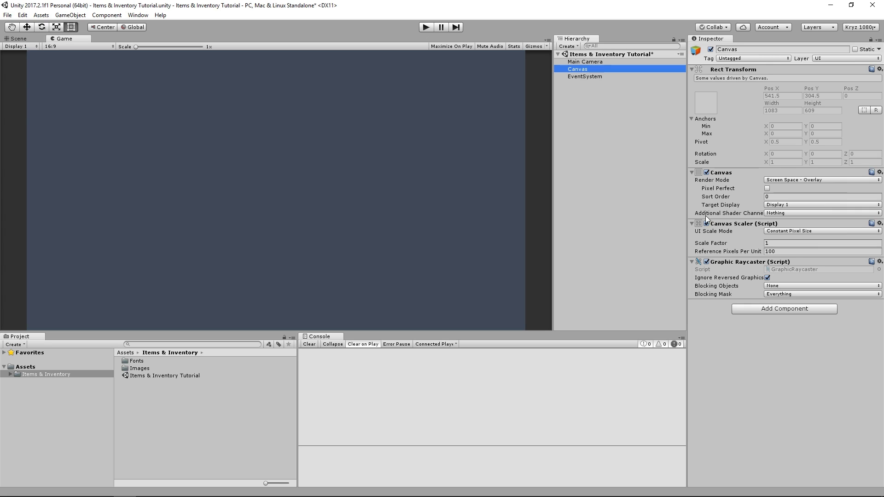
pyautogui.click(785, 232)
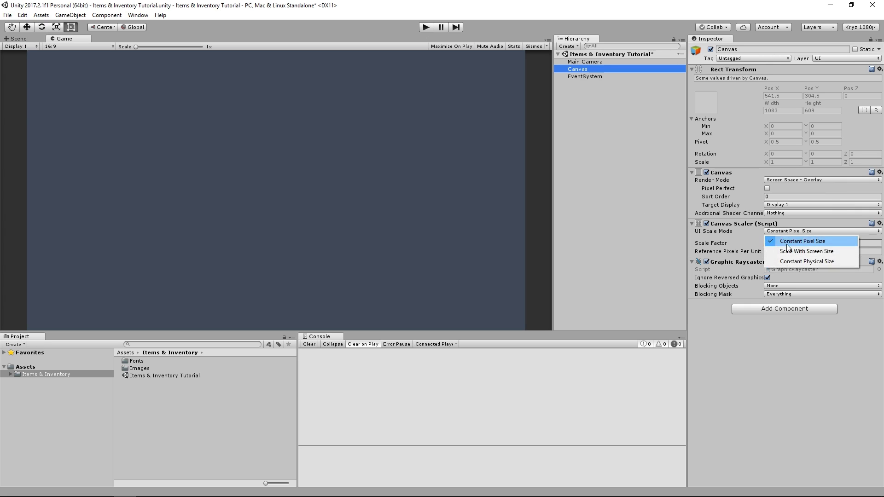
pyautogui.click(790, 244)
pyautogui.write('1920')
pyautogui.click(827, 242)
pyautogui.write('1080')
pyautogui.click(790, 251)
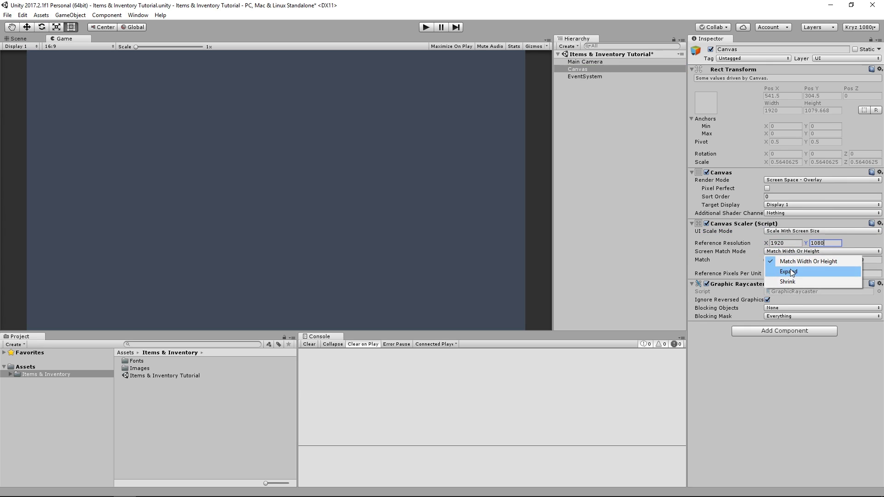
pyautogui.click(790, 271)
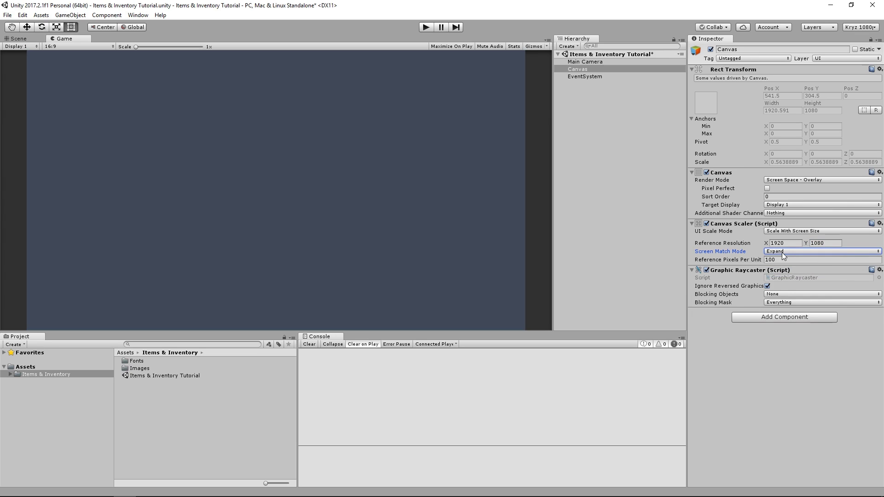
# Reselect the Canvas and save the scene.
pyautogui.click(604, 134)
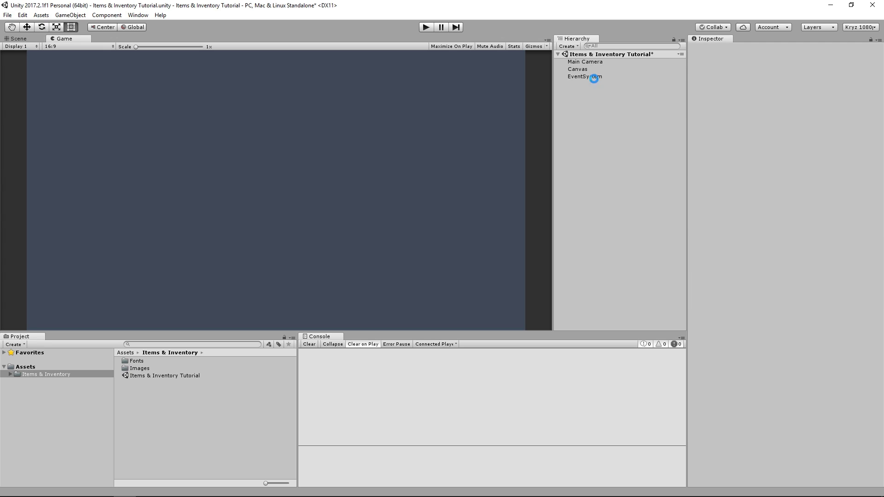
pyautogui.hotkey('ctrl', 's')
pyautogui.click(590, 69)
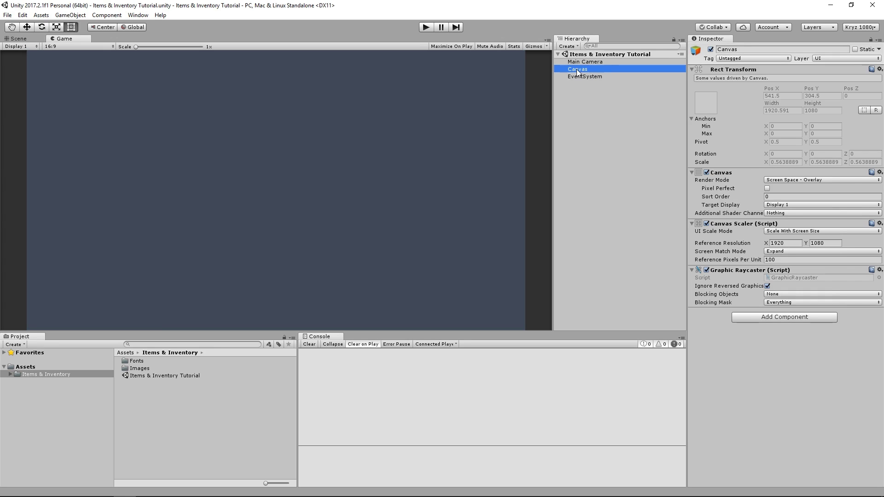
# Create an empty child of Canvas named Character Panel.
pyautogui.rightClick(576, 69)
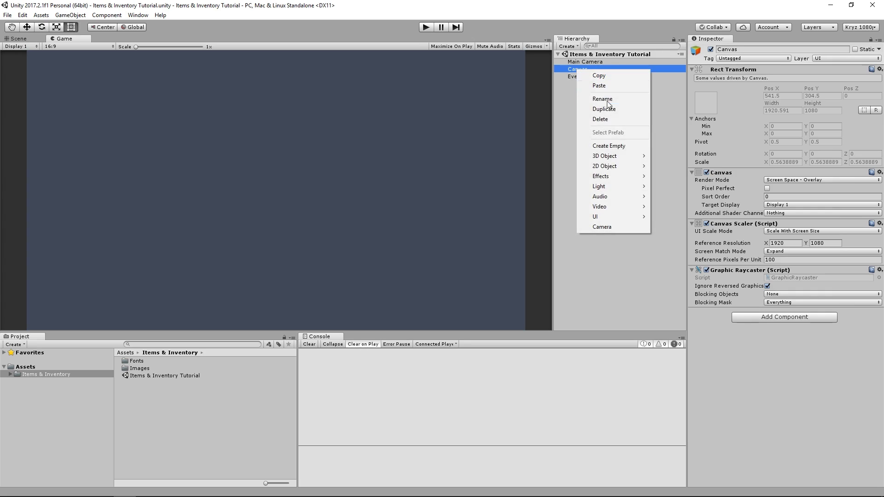
pyautogui.click(612, 142)
pyautogui.press('F2')
pyautogui.write('Character Panel')
pyautogui.press('Return')
# Add two UI Images under Character Panel, naming one Inventory.
pyautogui.rightClick(601, 76)
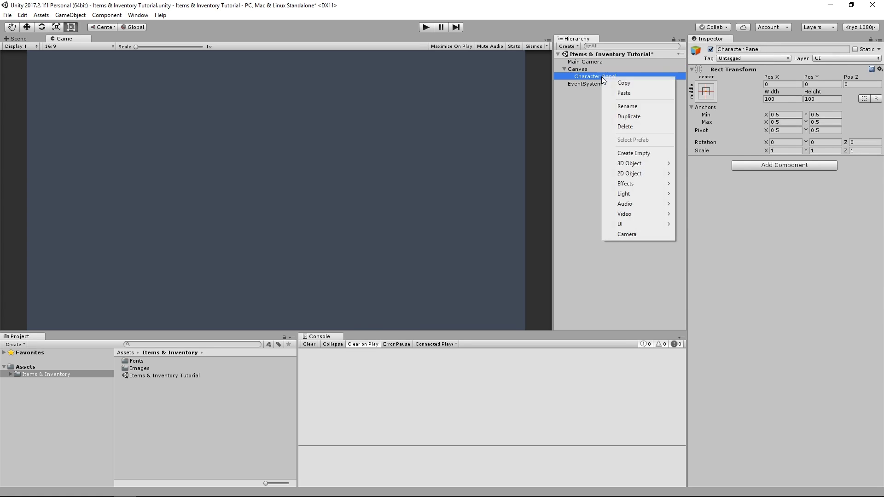
pyautogui.click(690, 236)
pyautogui.rightClick(600, 75)
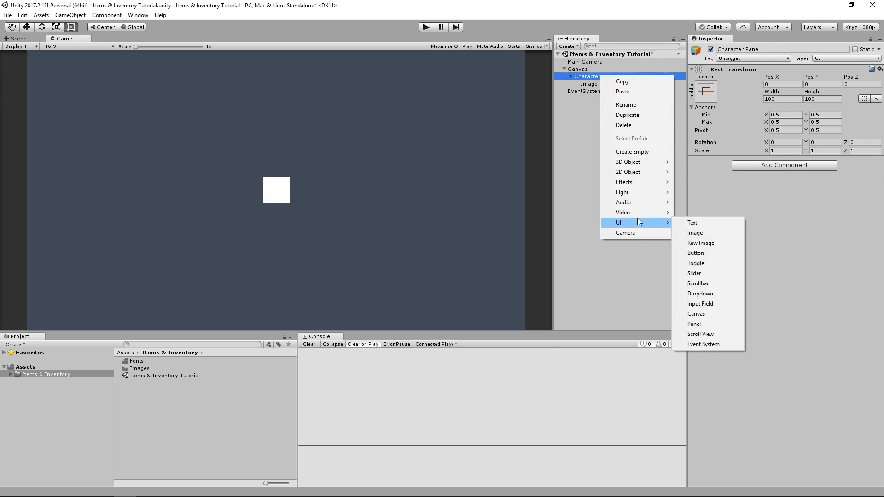
pyautogui.click(695, 232)
pyautogui.click(603, 91)
pyautogui.write('Inventory')
pyautogui.press('Return')
# Rename the other image to Equipment Panel and save the scene.
pyautogui.press('Up')
pyautogui.press('F2')
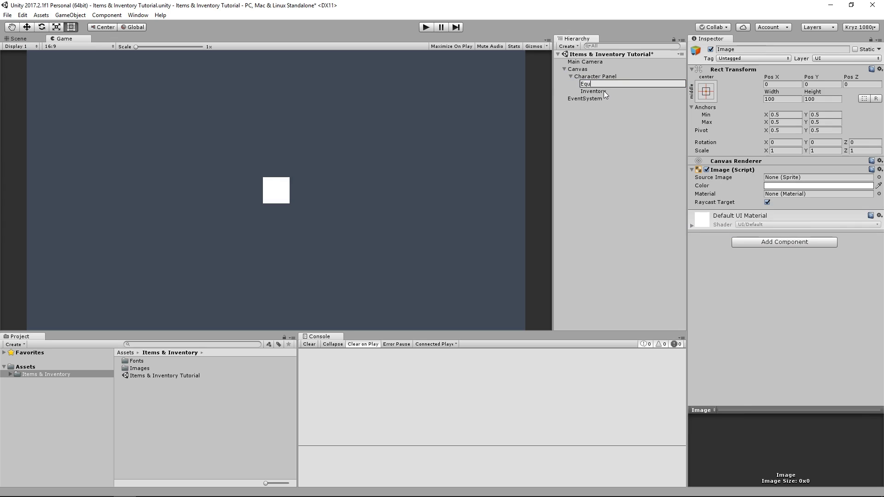
pyautogui.write('ipment Panel')
pyautogui.press('Return')
pyautogui.hotkey('ctrl', 's')
pyautogui.press('q')
pyautogui.click(637, 141)
pyautogui.doubleClick(140, 368)
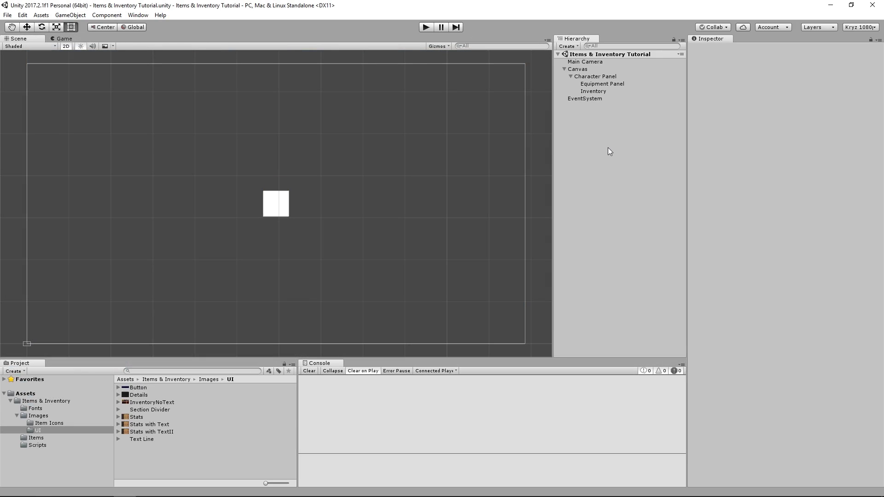
# Assign Stats to Equipment Panel and InventoryNoText to Inventory as source images, then save.
pyautogui.click(607, 85)
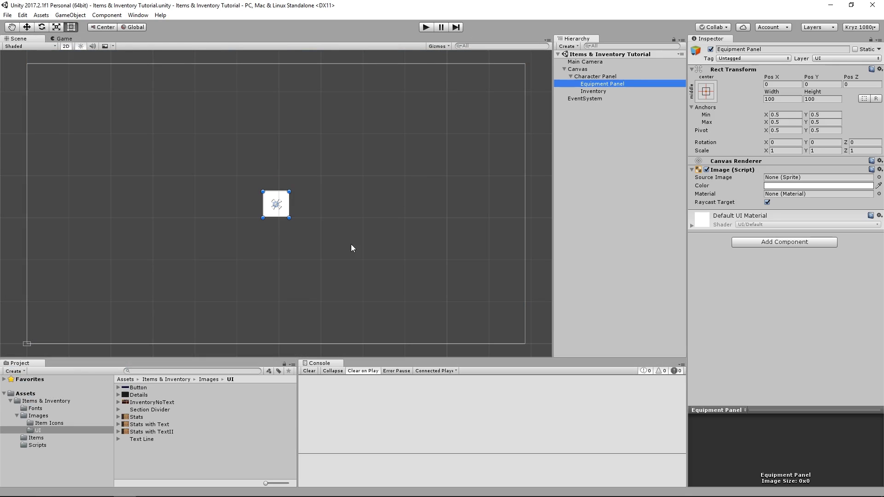
pyautogui.click(143, 415)
pyautogui.moveTo(144, 415); pyautogui.dragTo(818, 178)
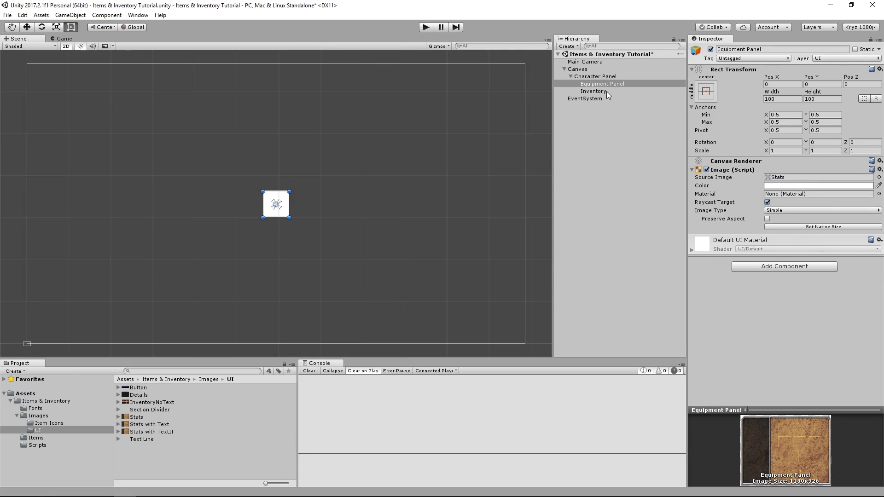
pyautogui.click(596, 92)
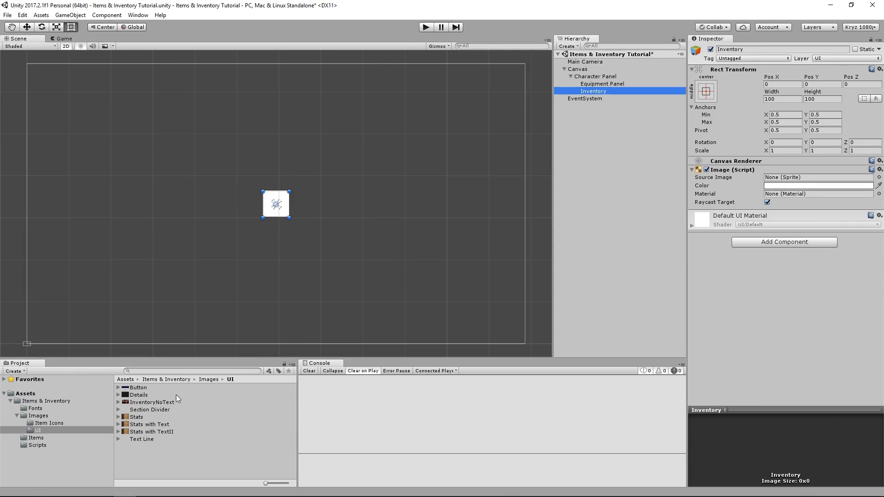
pyautogui.click(161, 402)
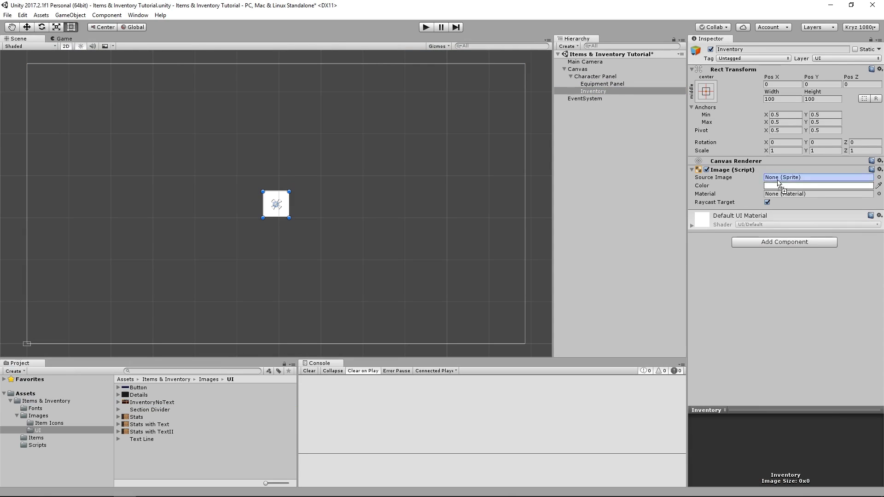
pyautogui.moveTo(161, 401); pyautogui.dragTo(781, 178)
pyautogui.hotkey('ctrl', 's')
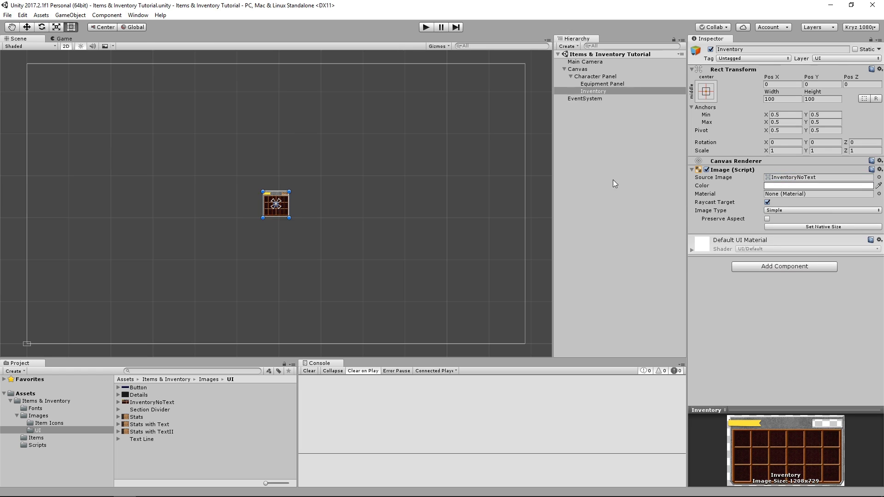
# Set both Equipment Panel and Inventory images to their native size.
pyautogui.click(613, 180)
pyautogui.click(602, 83)
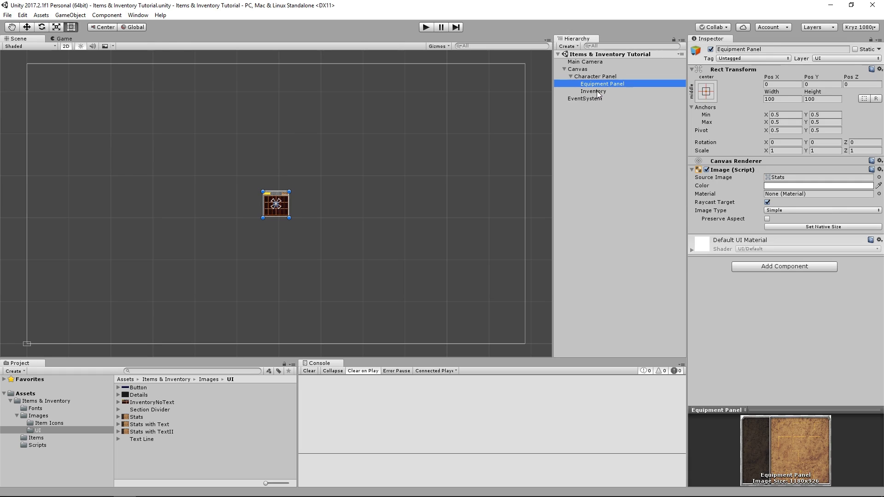
pyautogui.keyDown('ctrl'); pyautogui.click(597, 92); pyautogui.keyUp('ctrl')
pyautogui.click(788, 226)
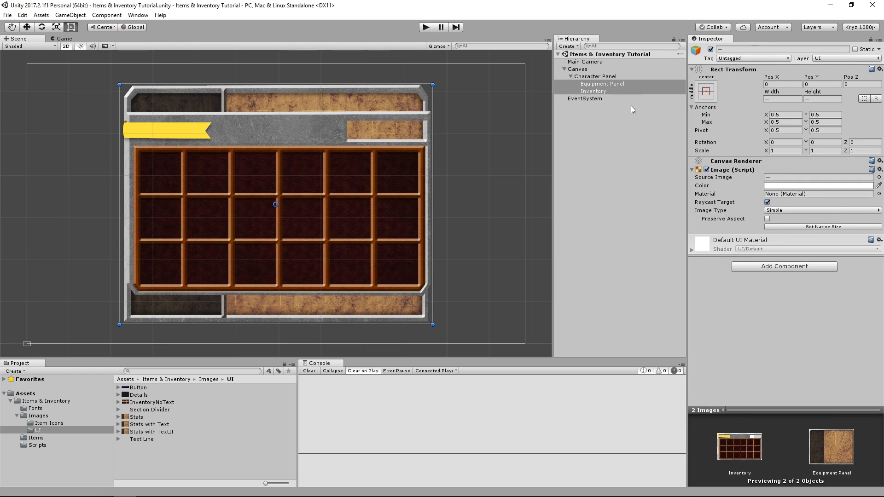
# Compare the Inventory and Equipment Panel sizes and give Character Panel width 1208.
pyautogui.click(629, 76)
pyautogui.click(608, 84)
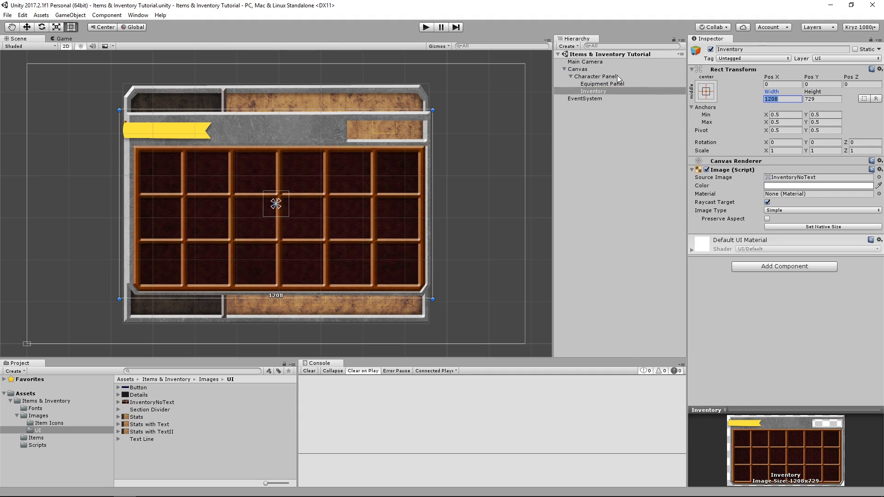
pyautogui.click(616, 75)
pyautogui.click(618, 83)
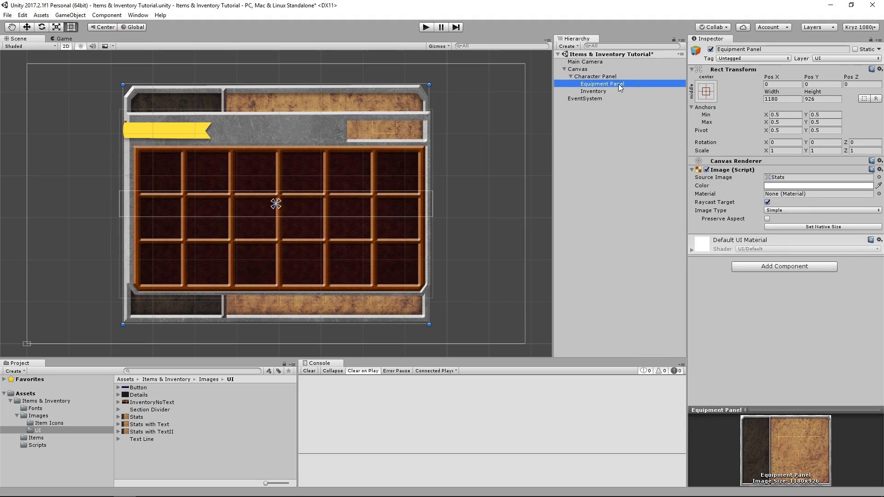
pyautogui.click(822, 99)
pyautogui.click(596, 76)
pyautogui.click(822, 98)
pyautogui.write('926')
# Set the Character Panel height to the combined 926+729 (1655).
pyautogui.click(618, 83)
pyautogui.click(822, 99)
pyautogui.click(628, 76)
pyautogui.click(831, 99)
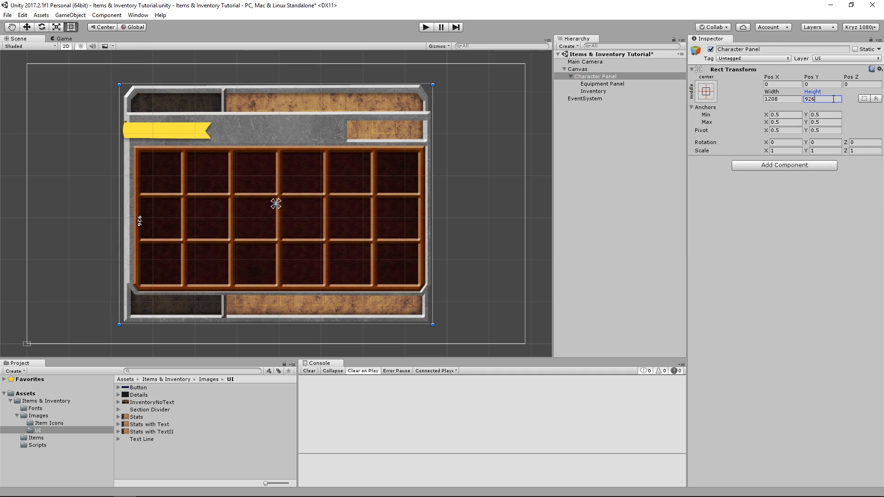
pyautogui.write('+729')
pyautogui.press('Return')
pyautogui.click(602, 84)
# Anchor Equipment Panel to top-centre and Inventory to bottom-centre, then save the scene.
pyautogui.click(705, 91)
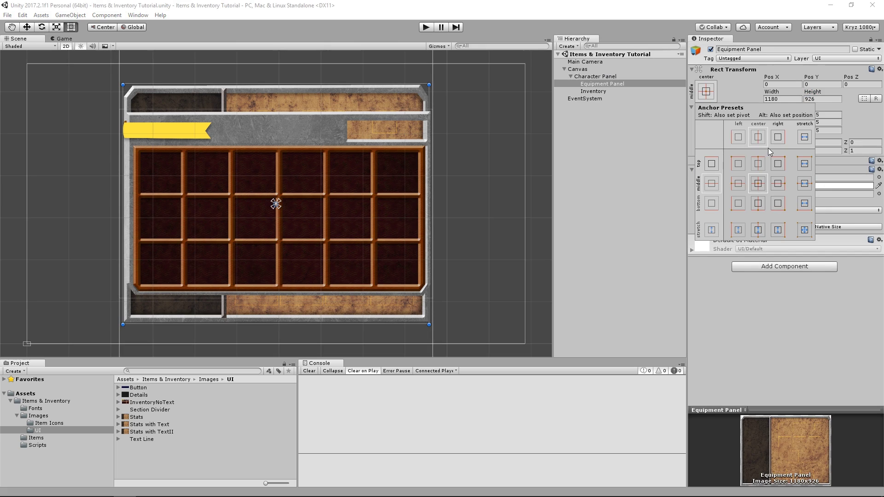
pyautogui.press('alt')
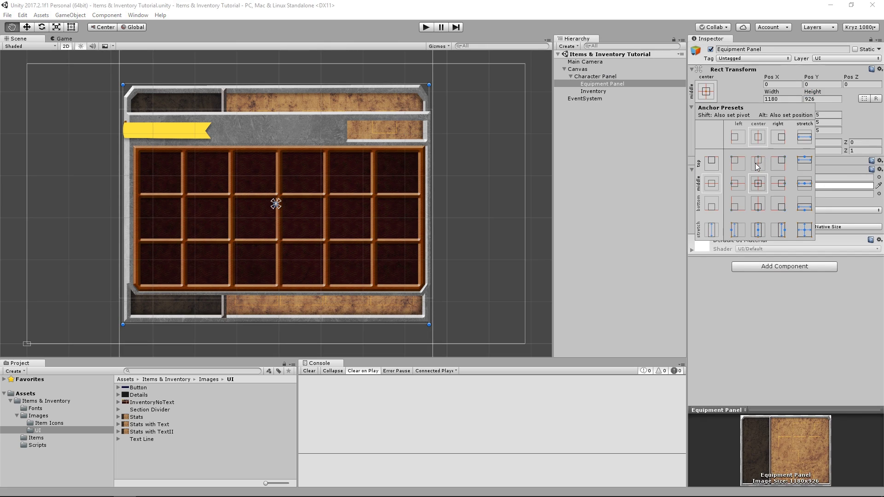
pyautogui.keyDown('alt'); pyautogui.keyDown('shift'); pyautogui.click(757, 166); pyautogui.keyUp('shift'); pyautogui.keyUp('alt')
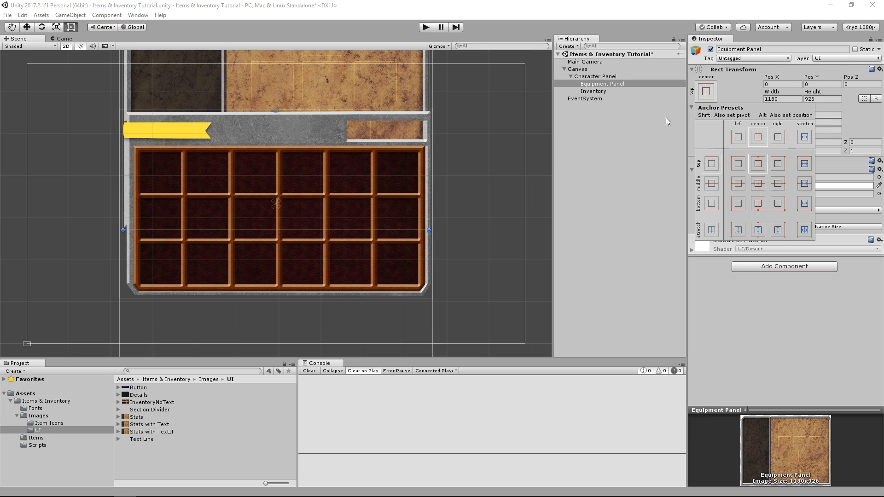
pyautogui.click(601, 88)
pyautogui.click(705, 91)
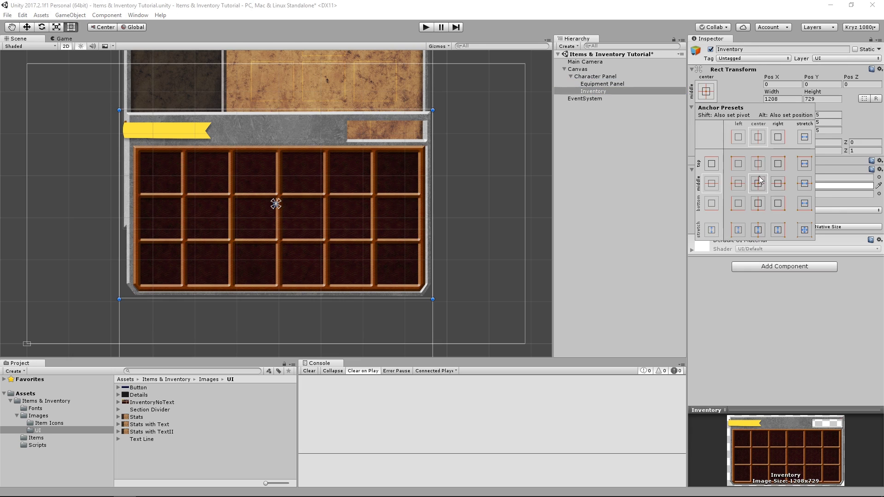
pyautogui.keyDown('alt'); pyautogui.keyDown('shift'); pyautogui.click(761, 210); pyautogui.keyUp('shift'); pyautogui.keyUp('alt')
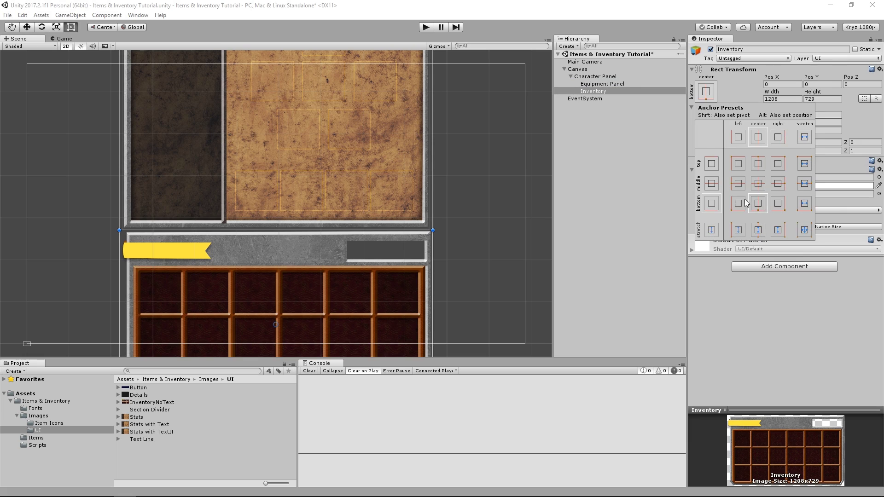
pyautogui.click(626, 138)
pyautogui.hotkey('ctrl', 's')
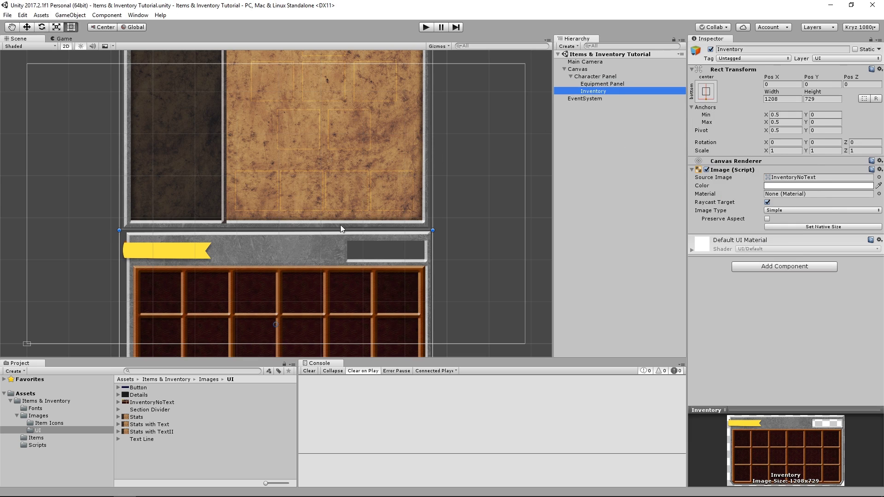
# Set the Character Panel height to 1636 and save the scene.
pyautogui.click(593, 77)
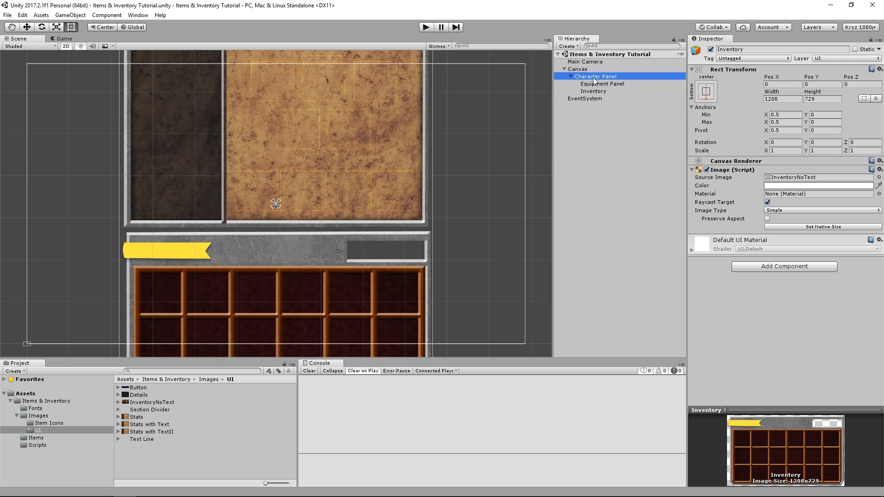
pyautogui.click(825, 101)
pyautogui.hotkey('shift', 'Left')
pyautogui.hotkey('shift', 'Left')
pyautogui.write('36')
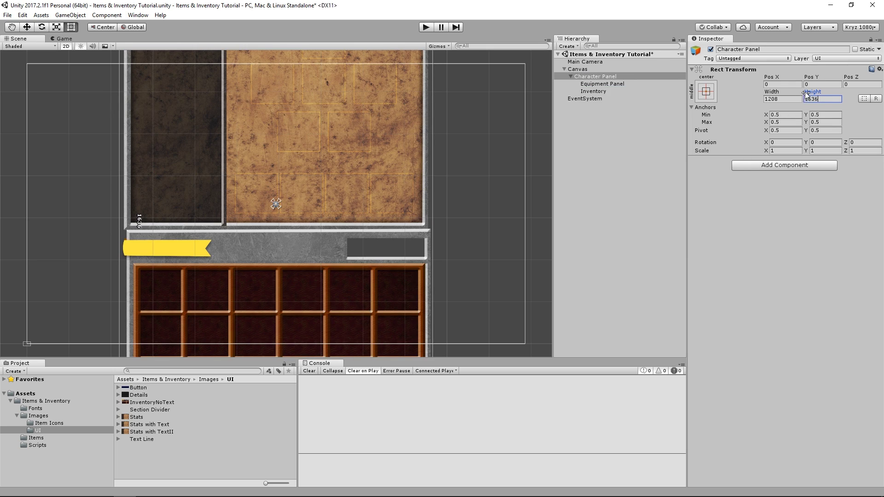
pyautogui.moveTo(810, 93); pyautogui.dragTo(739, 96)
pyautogui.hotkey('ctrl', 'z')
pyautogui.hotkey('ctrl', 's')
# Preview the layout in the Game view, then inspect the Inventory panel.
pyautogui.click(594, 107)
pyautogui.click(66, 38)
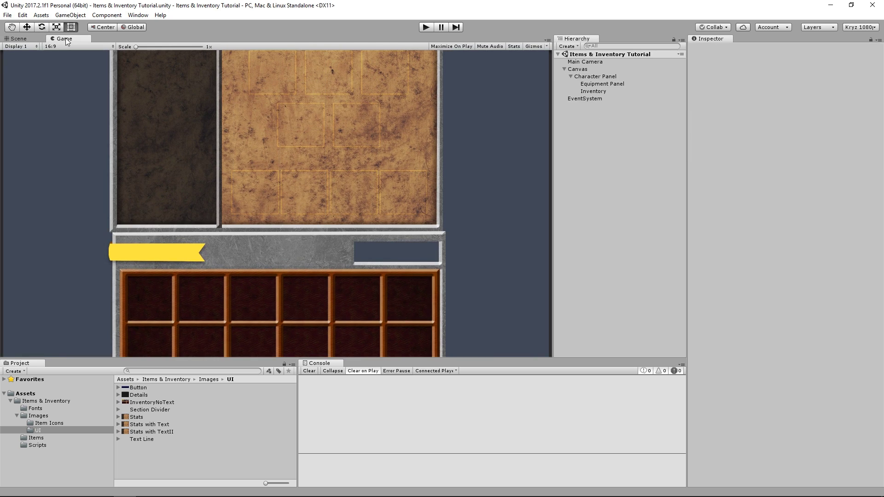
pyautogui.click(19, 39)
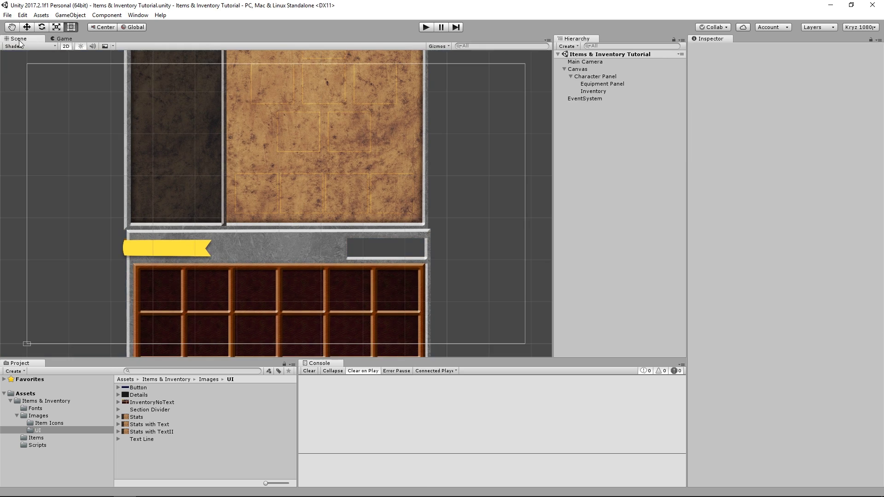
pyautogui.click(604, 77)
pyautogui.click(616, 89)
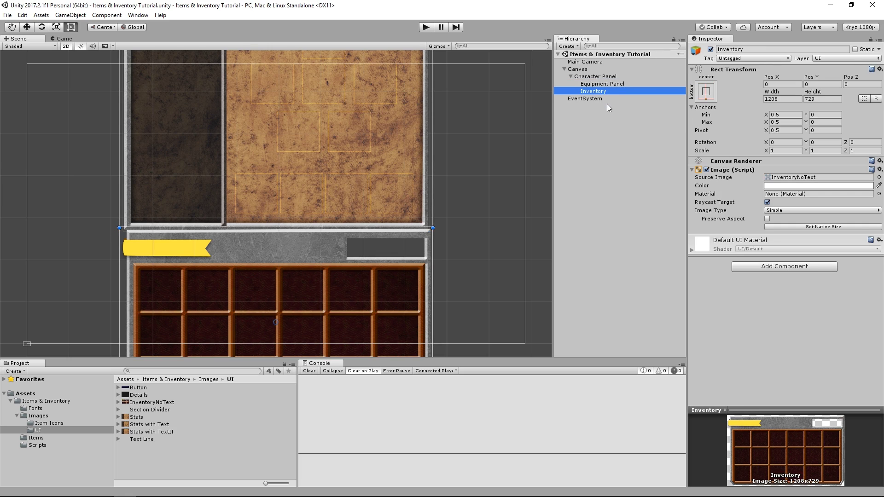
# Scale the Character Panel to 0.65 on X and Y and save.
pyautogui.click(603, 69)
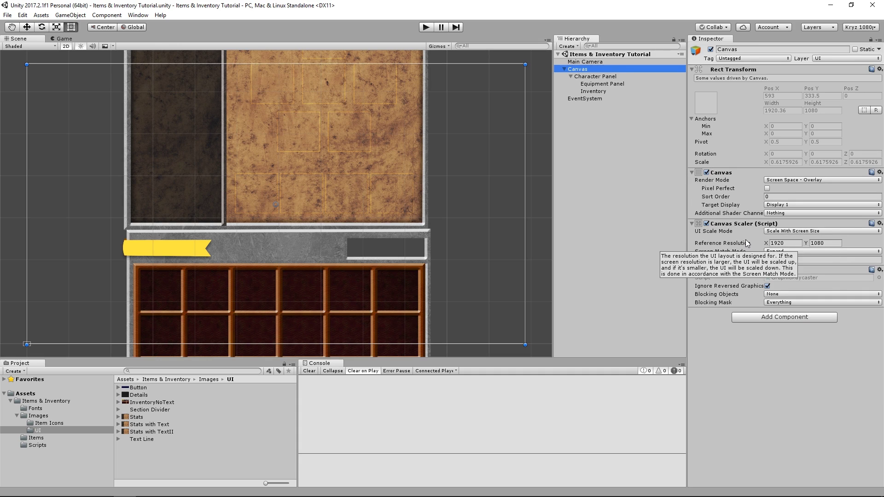
pyautogui.click(601, 76)
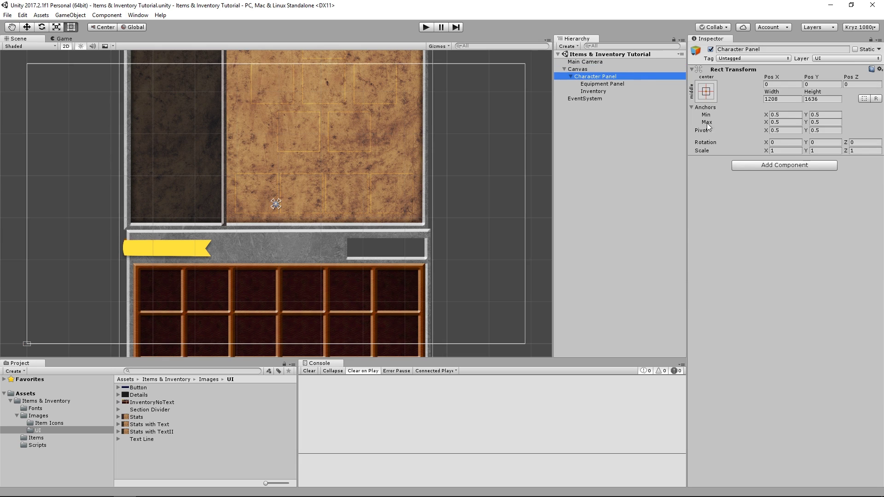
pyautogui.click(789, 149)
pyautogui.write('0.65')
pyautogui.press('Tab')
pyautogui.write('.6')
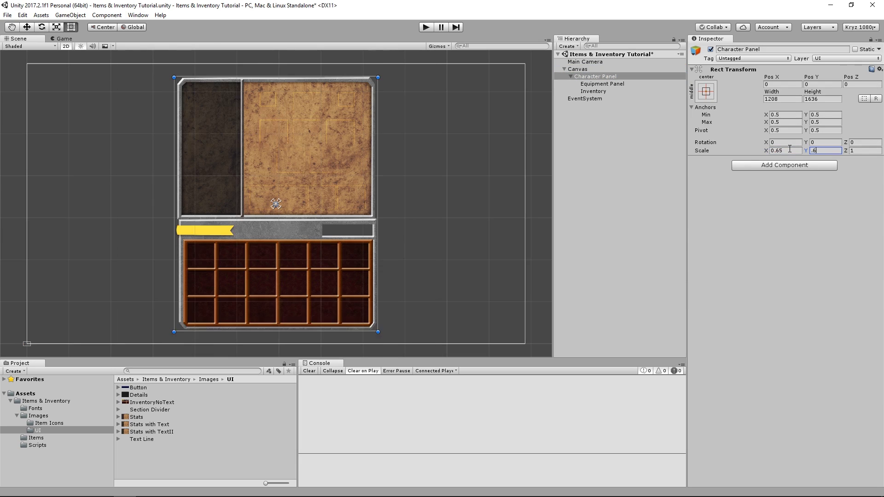
pyautogui.write('5')
pyautogui.press('Return')
pyautogui.hotkey('ctrl', 's')
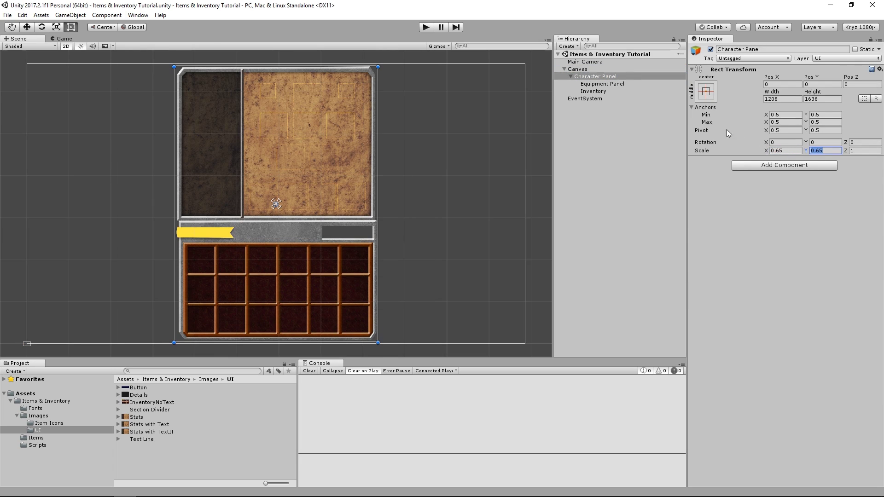
# Set the Equipment Panel's Pos X to 10 and save the scene.
pyautogui.click(615, 84)
pyautogui.click(779, 85)
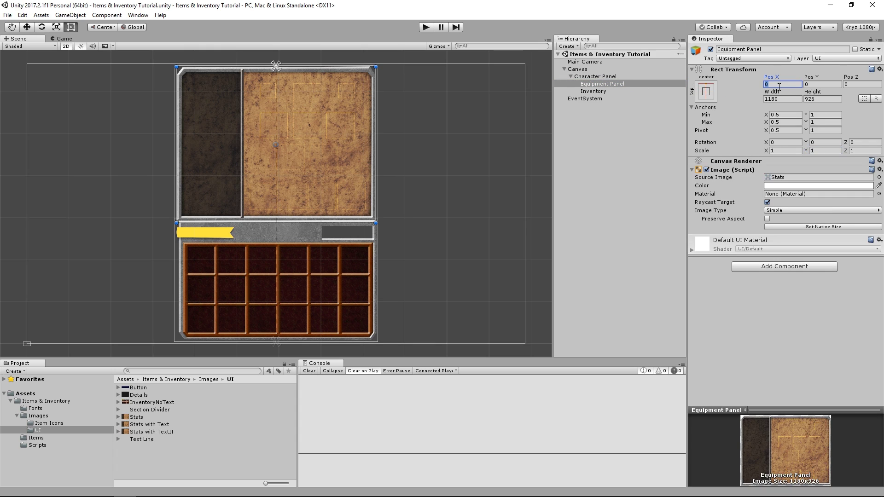
pyautogui.write('10')
pyautogui.press('Return')
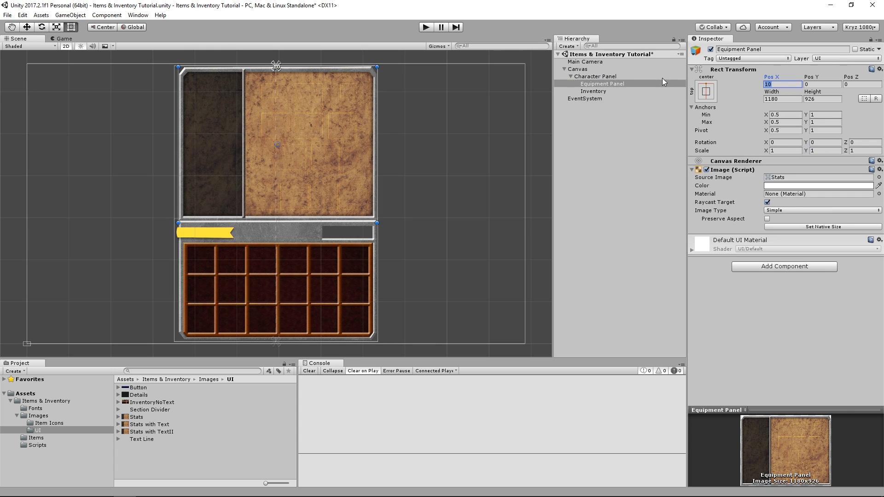
pyautogui.hotkey('ctrl', 's')
pyautogui.click(600, 131)
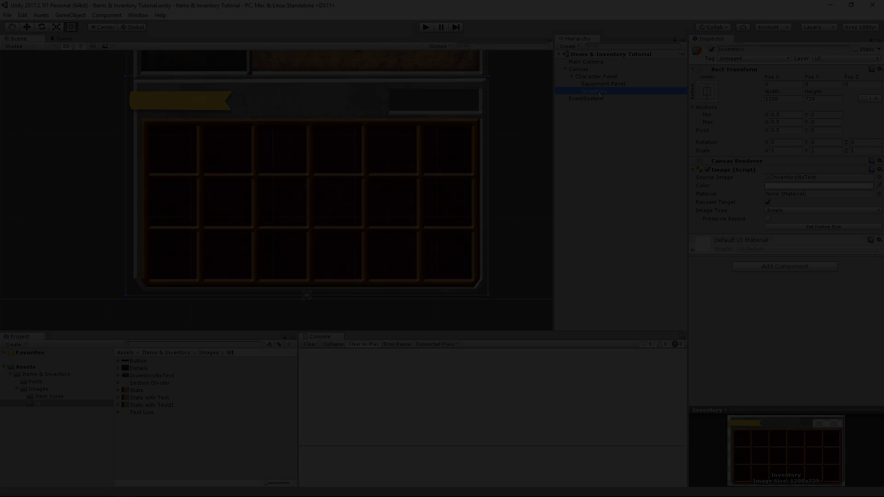
# Create an Item Slots Grid under Inventory with a Grid Layout Group, stretched to fill.
pyautogui.rightClick(602, 91)
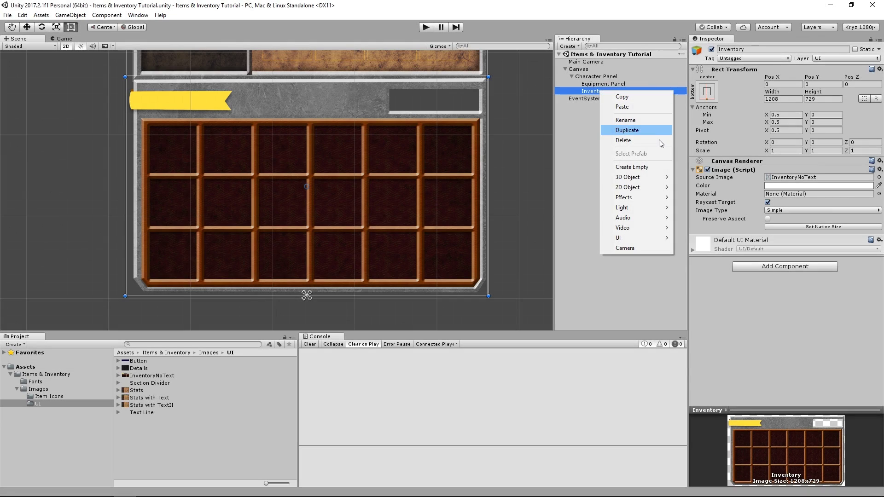
pyautogui.click(656, 166)
pyautogui.click(781, 165)
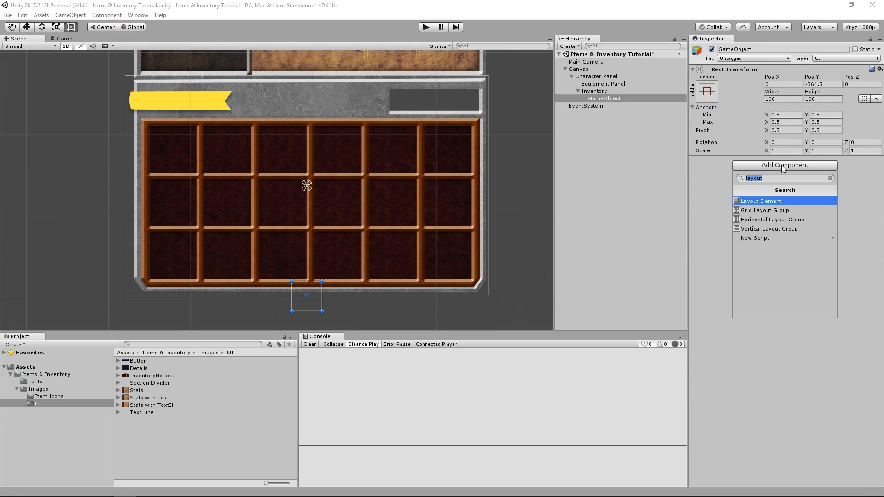
pyautogui.click(771, 210)
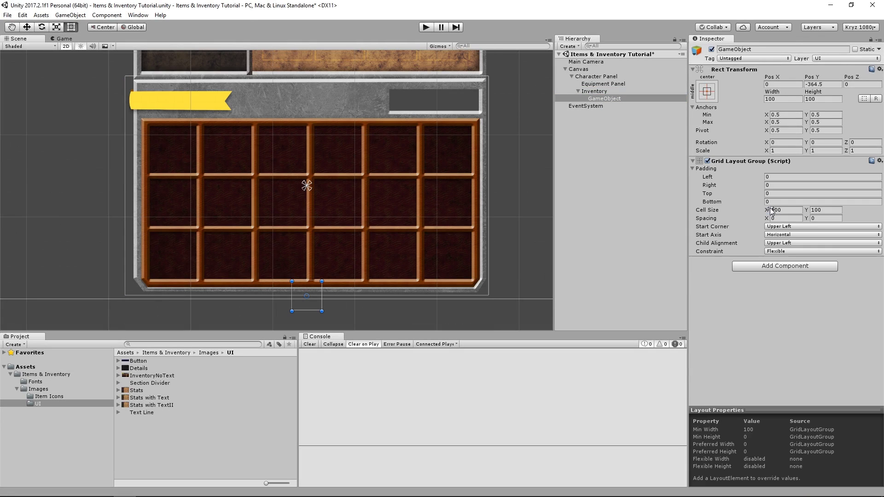
pyautogui.click(620, 97)
pyautogui.write('Item Slots G')
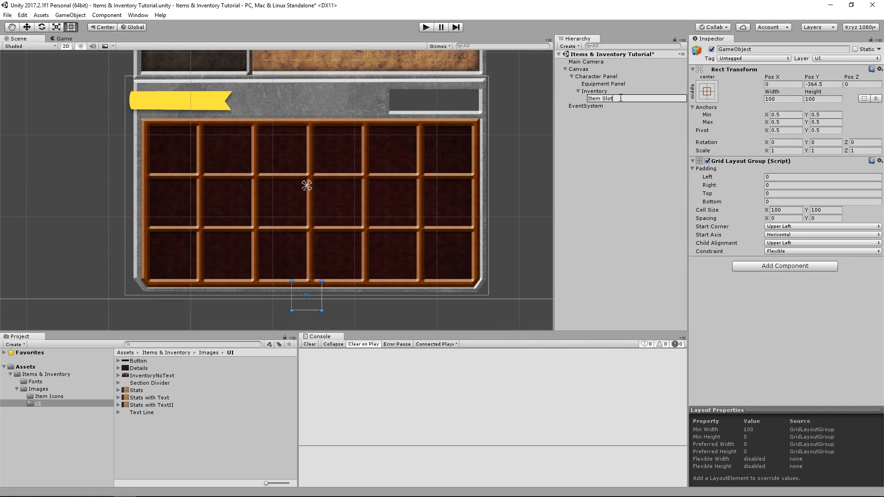
pyautogui.write('rid')
pyautogui.press('Return')
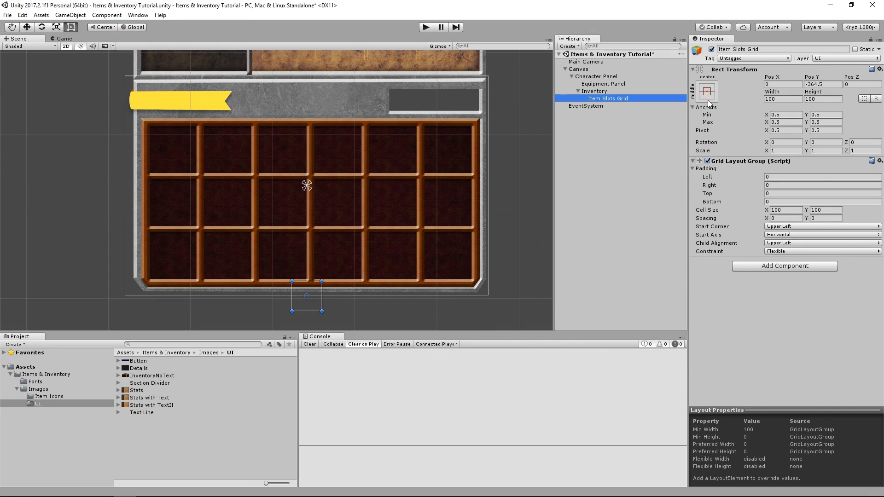
pyautogui.click(714, 95)
pyautogui.keyDown('alt'); pyautogui.keyDown('shift'); pyautogui.click(805, 230); pyautogui.keyUp('shift'); pyautogui.keyUp('alt')
pyautogui.click(620, 98)
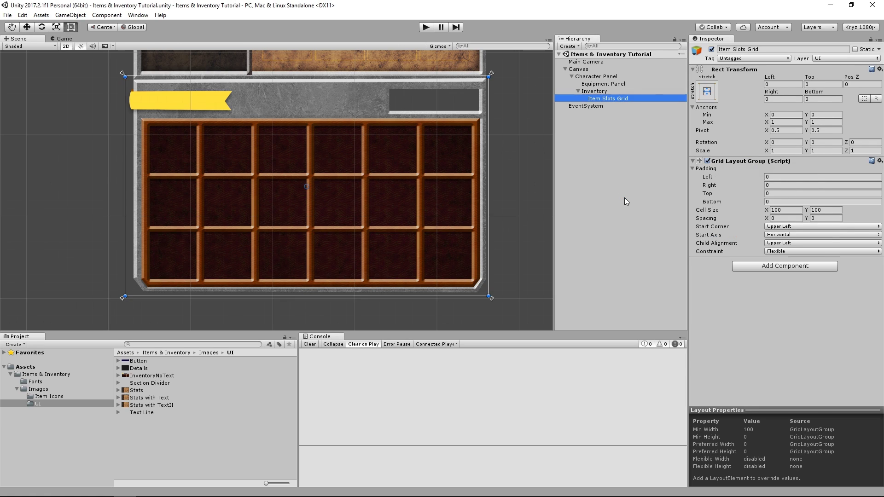
# Add an Item Slot image inside the grid and duplicate it.
pyautogui.rightClick(619, 98)
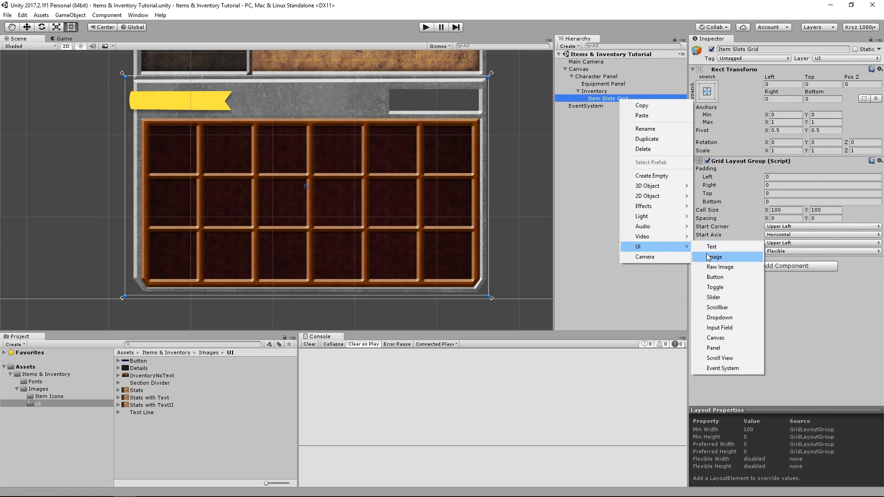
pyautogui.click(715, 257)
pyautogui.write('Item Slot')
pyautogui.press('Return')
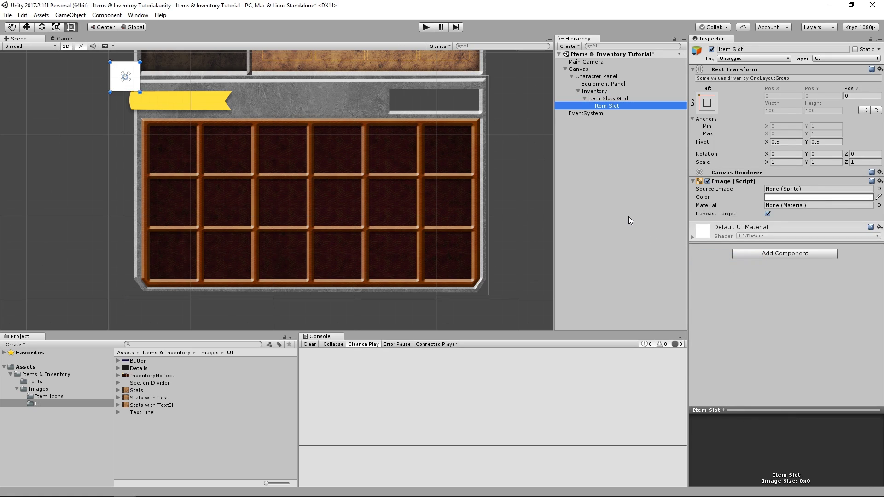
pyautogui.hotkey('ctrl', 'd')
pyautogui.hotkey('ctrl', 'd')
pyautogui.hotkey('ctrl', 'd')
pyautogui.hotkey('ctrl', 'd')
pyautogui.hotkey('ctrl', 'd')
pyautogui.hotkey('ctrl', 'd')
pyautogui.hotkey('ctrl', 'd')
pyautogui.hotkey('ctrl', 'd')
pyautogui.hotkey('ctrl', 'd')
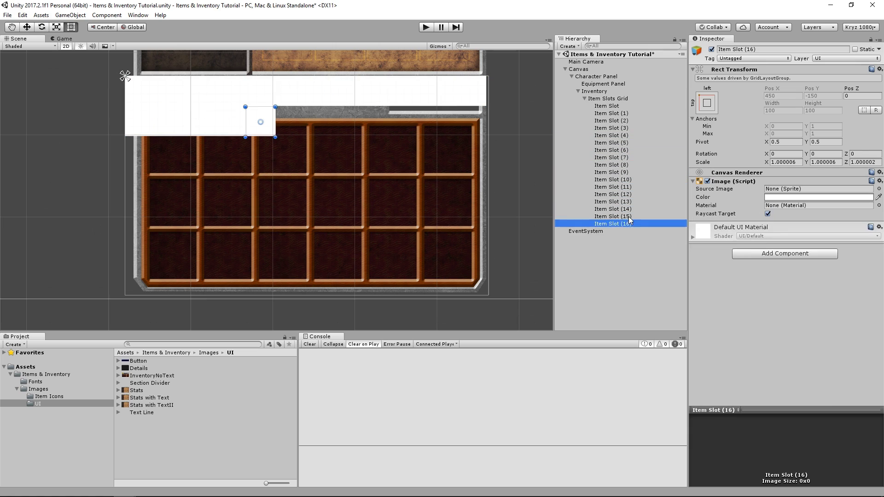
pyautogui.hotkey('ctrl', 'd')
pyautogui.hotkey('ctrl', 'd')
pyautogui.hotkey('ctrl', 'd')
pyautogui.hotkey('ctrl', 'd')
# Delete the extra original Item Slot and select and frame the Item Slots Grid.
pyautogui.click(627, 108)
pyautogui.press('Delete')
pyautogui.click(607, 99)
pyautogui.press('f')
# Set grid padding Left 83, Top 168, cell size 150x150 and spacing 33x27.
pyautogui.click(782, 177)
pyautogui.write('83')
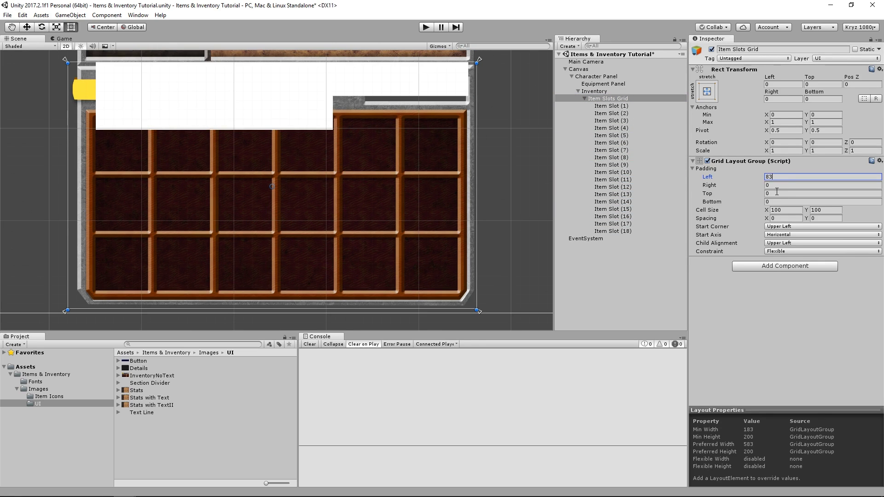
pyautogui.click(780, 194)
pyautogui.write('168')
pyautogui.click(781, 210)
pyautogui.write('150')
pyautogui.press('Tab')
pyautogui.write('150')
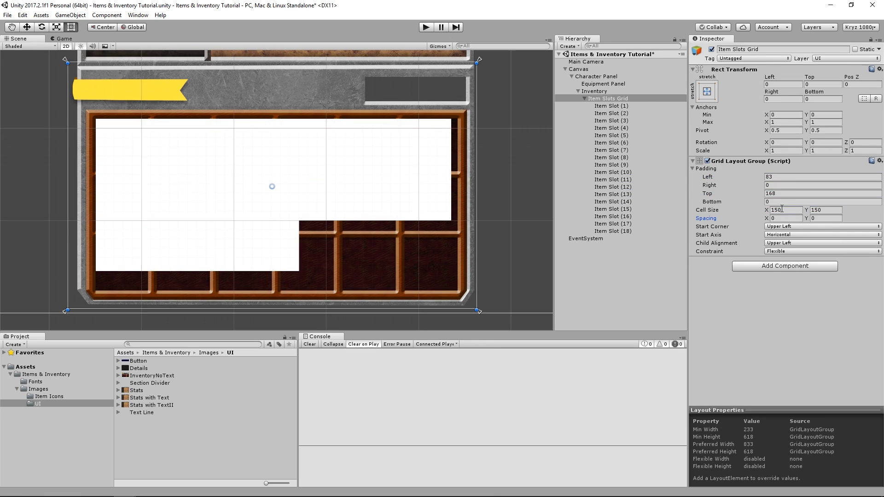
pyautogui.press('Tab')
pyautogui.write('33')
pyautogui.press('Tab')
pyautogui.write('27')
# Constrain the Grid Layout Group to a fixed row count of 3.
pyautogui.click(787, 252)
pyautogui.click(794, 283)
pyautogui.write('3')
pyautogui.click(796, 291)
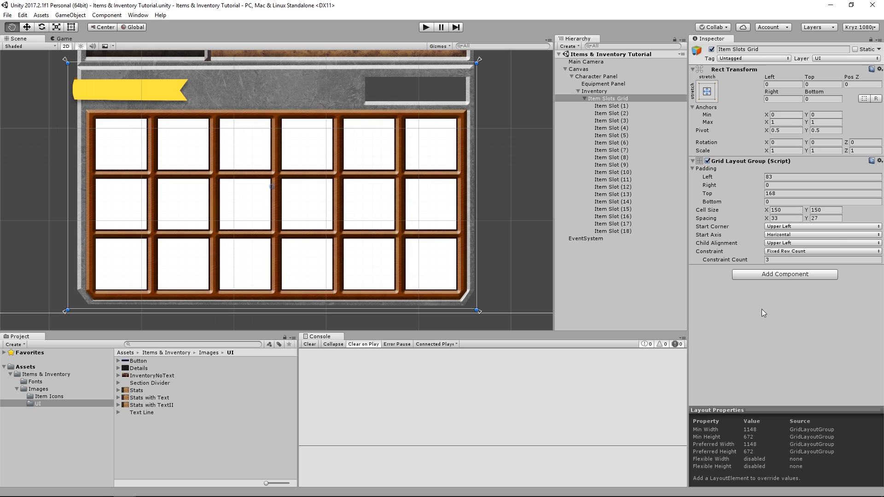
# Create a new folder named Scripts from the Images folder.
pyautogui.click(43, 388)
pyautogui.rightClick(44, 388)
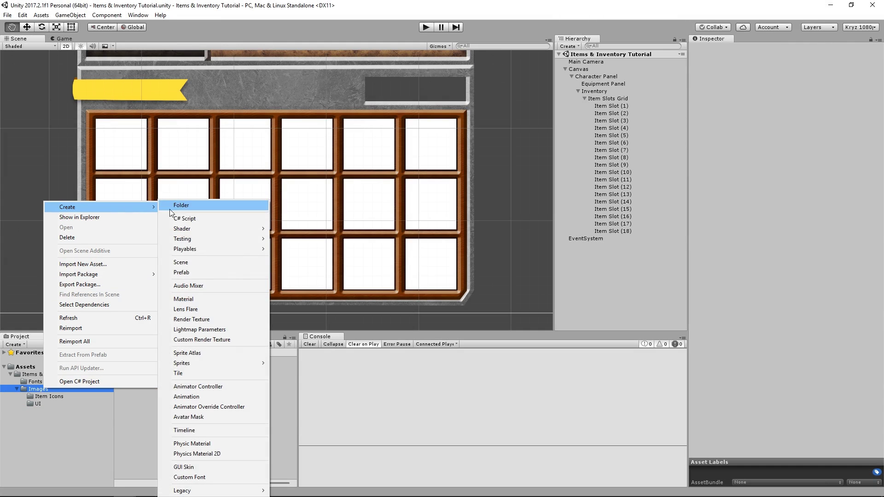
pyautogui.click(197, 208)
pyautogui.write('Script')
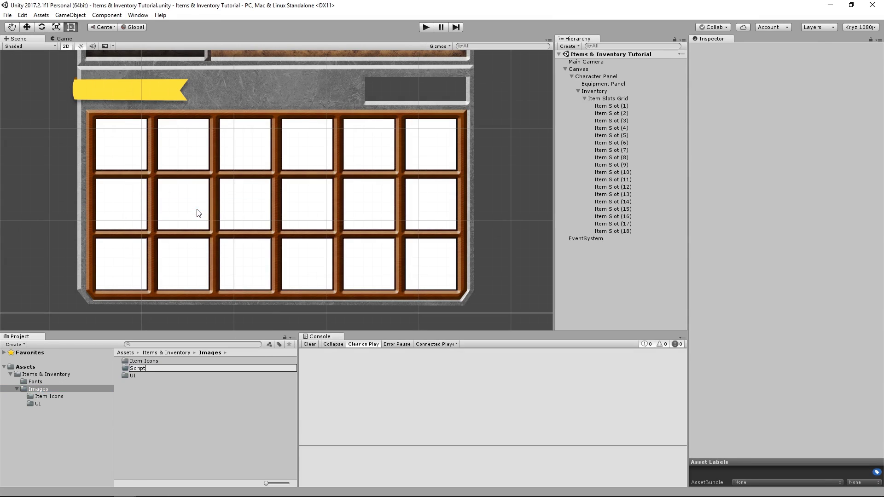
pyautogui.write('s')
pyautogui.press('Return')
# Inside the Scripts folder, create a C# script named Item.
pyautogui.doubleClick(176, 369)
pyautogui.rightClick(181, 397)
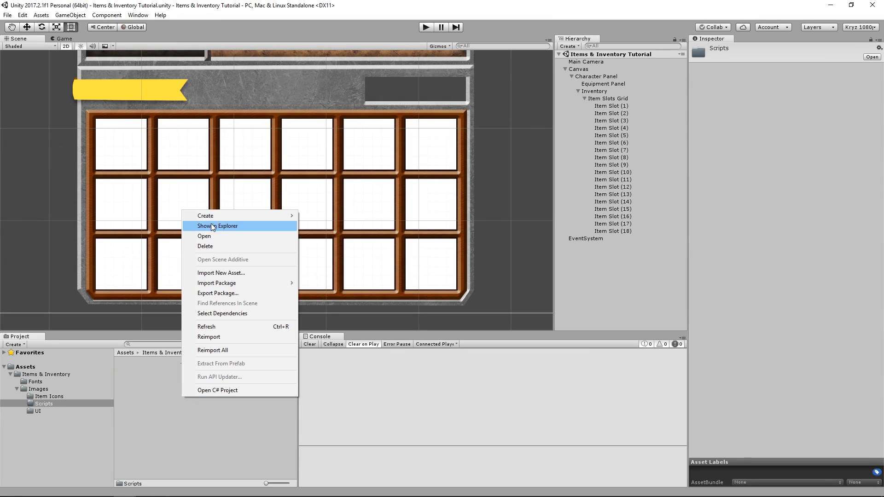
pyautogui.click(341, 219)
pyautogui.write('Item')
pyautogui.press('Return')
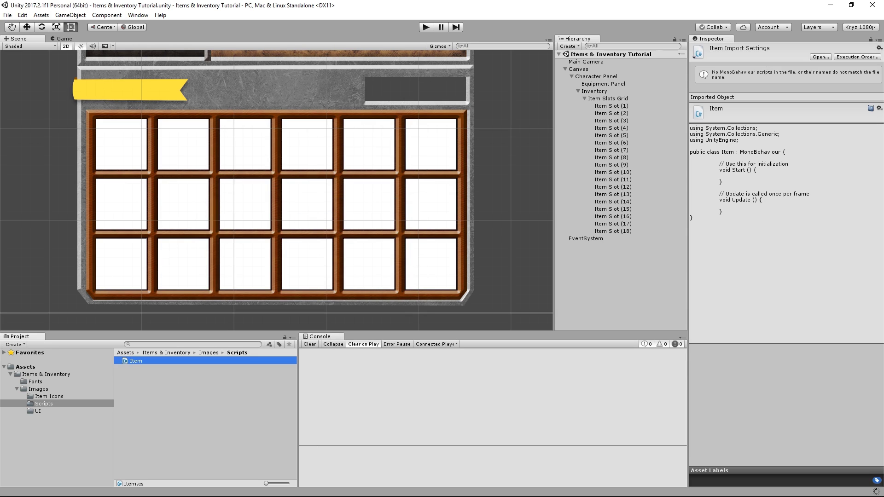
# Remove the Item script's Start/Update methods and unused System usings, then save.
pyautogui.doubleClick(148, 362)
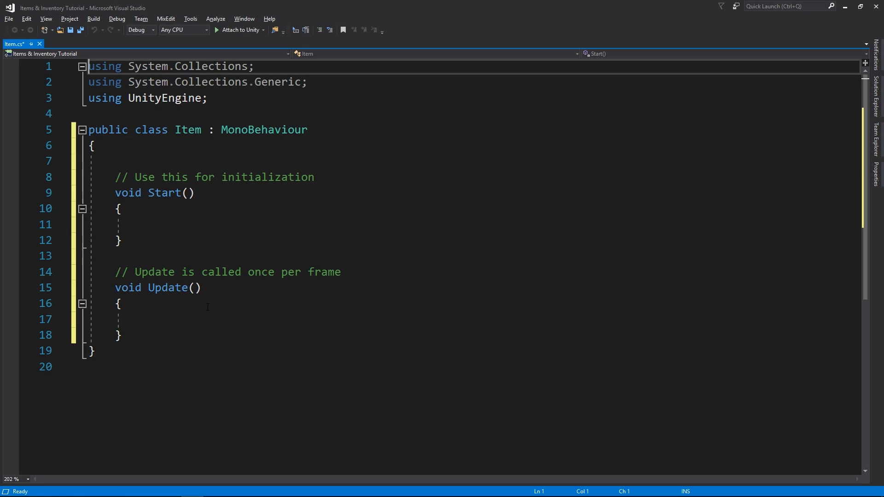
pyautogui.moveTo(153, 336); pyautogui.dragTo(94, 146)
pyautogui.press('BackSpace')
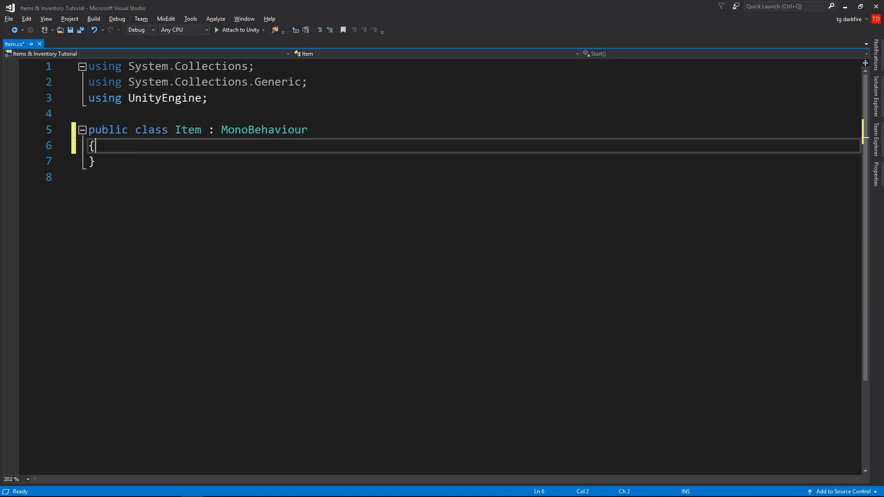
pyautogui.click(264, 68)
pyautogui.hotkey('ctrl', 'x')
pyautogui.hotkey('ctrl', 'x')
pyautogui.hotkey('ctrl', 's')
# Change Item's base class from MonoBehaviour to ScriptableObject and save.
pyautogui.doubleClick(265, 98)
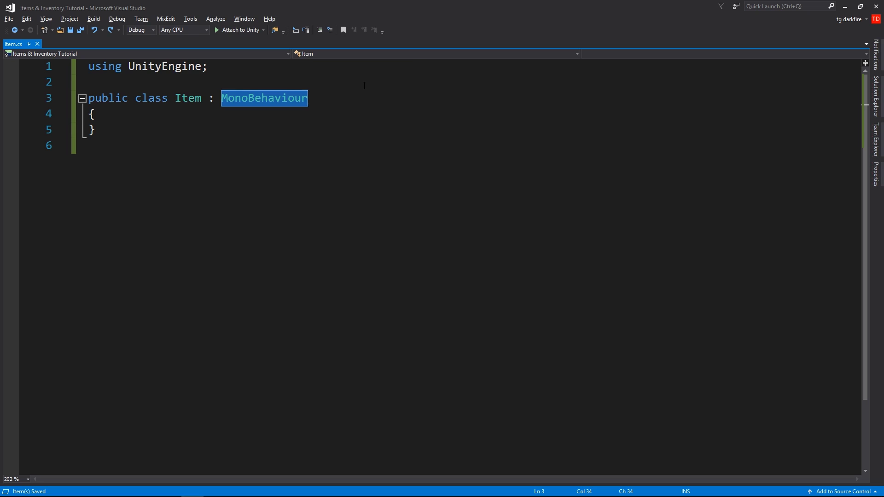
pyautogui.press('BackSpace')
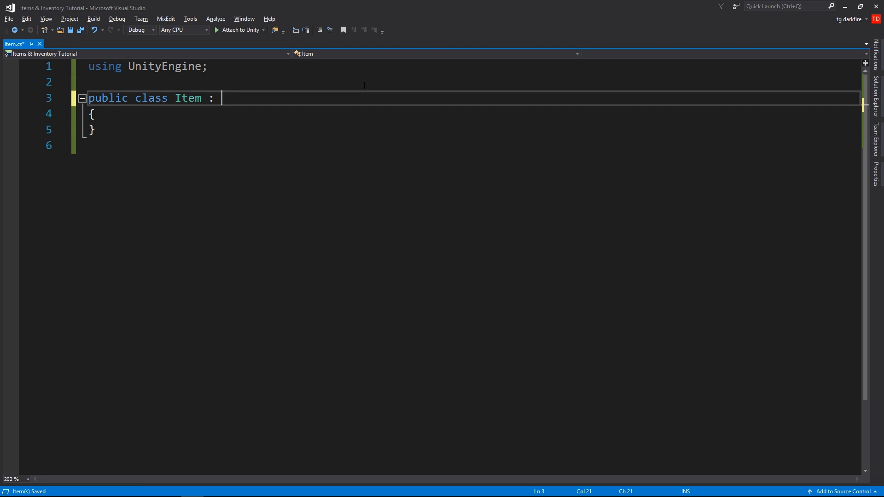
pyautogui.write('Scri')
pyautogui.press('Tab')
pyautogui.hotkey('ctrl', 's')
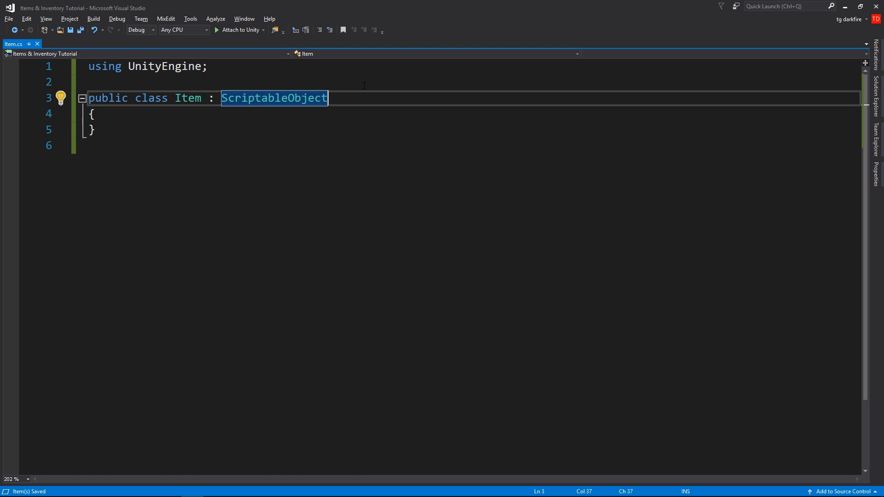
# Add the ItemName and Icon fields to the Item class and save.
pyautogui.press('Down')
pyautogui.press('Return')
pyautogui.write('public string ItemName;')
pyautogui.press('Return')
pyautogui.write('public sprit Icon;')
pyautogui.hotkey('ctrl', 's')
# Add a [CreateAssetMenu] attribute above the Item class and save.
pyautogui.click(390, 87)
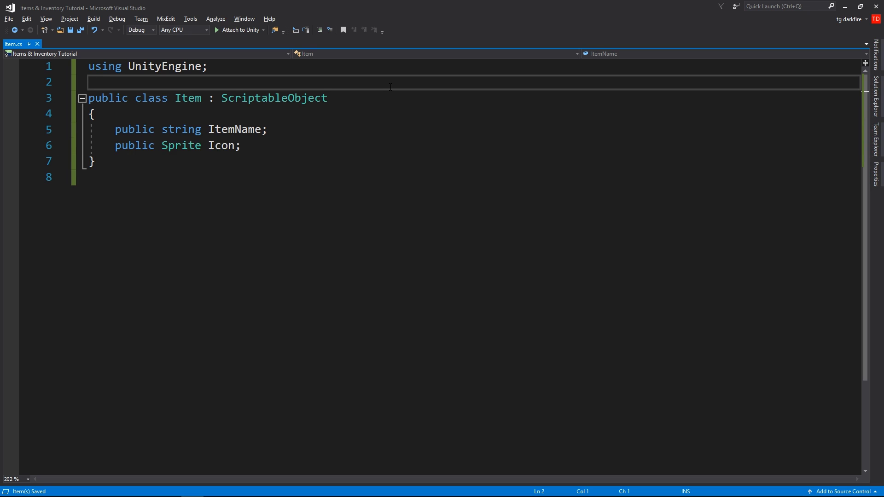
pyautogui.press('Return')
pyautogui.write('[creat]')
pyautogui.hotkey('ctrl', 's')
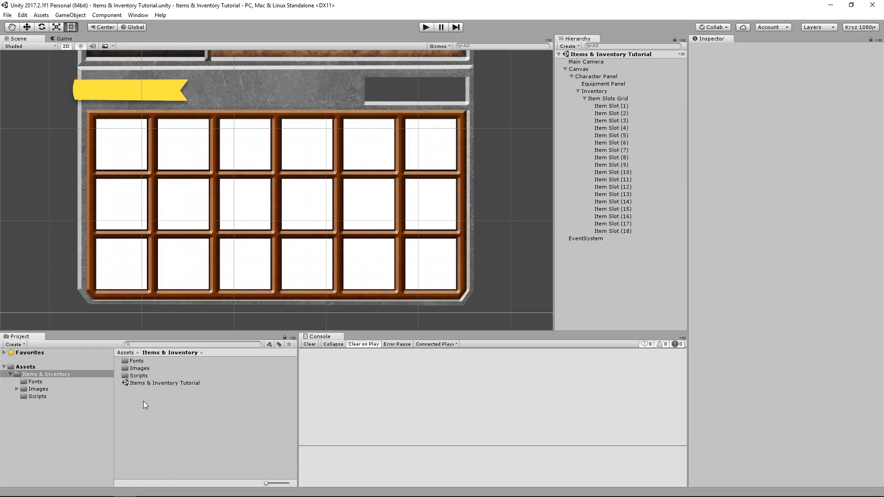
# Create a new Item asset and move it into a new Items folder.
pyautogui.rightClick(142, 401)
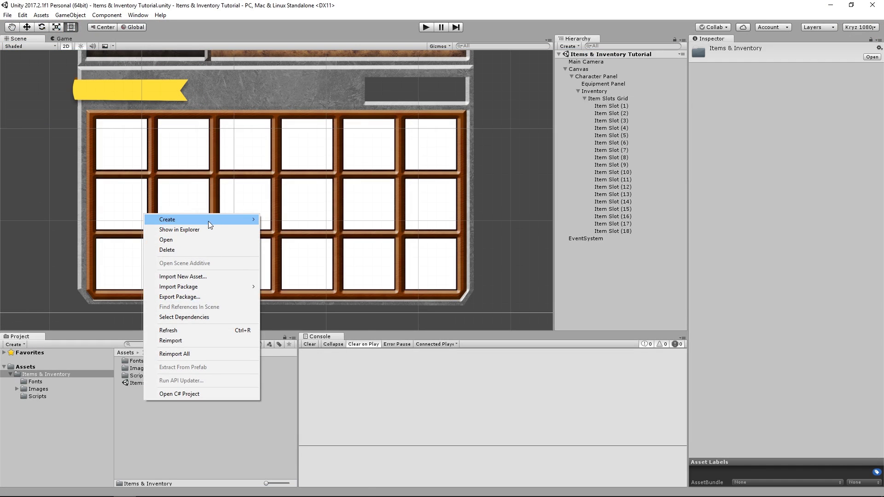
pyautogui.moveTo(199, 220)
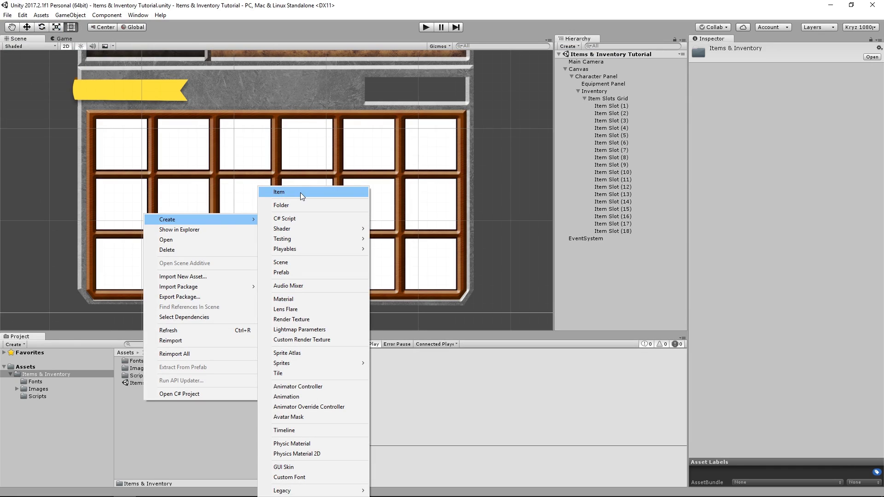
pyautogui.click(300, 192)
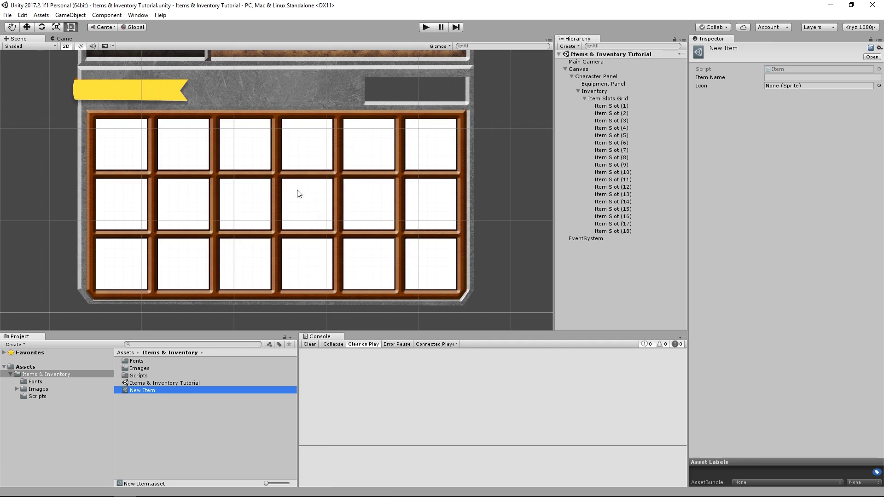
pyautogui.rightClick(172, 414)
pyautogui.click(331, 207)
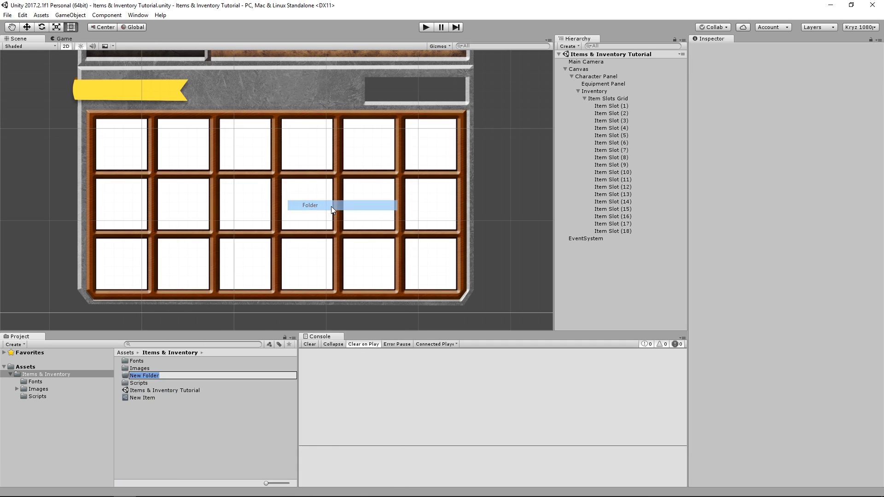
pyautogui.write('Items')
pyautogui.press('Return')
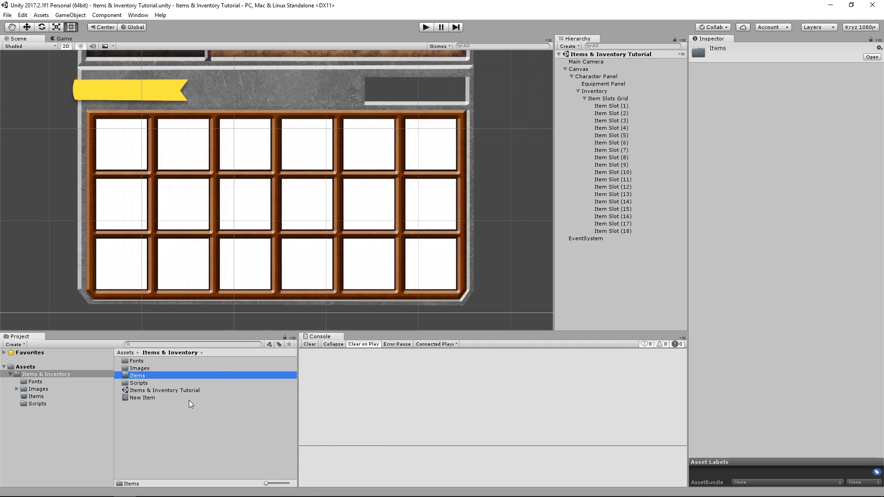
pyautogui.moveTo(187, 399); pyautogui.dragTo(173, 375)
# Set Item Name to Helmet, icon to upg_helmet, and rename the asset Helmet.
pyautogui.click(775, 78)
pyautogui.write('elmet')
pyautogui.click(878, 86)
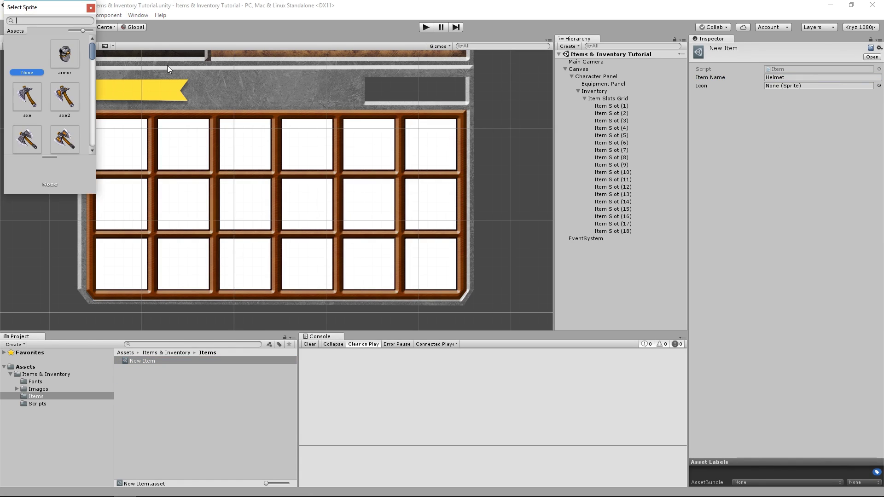
pyautogui.write('helm')
pyautogui.doubleClick(41, 104)
pyautogui.click(162, 365)
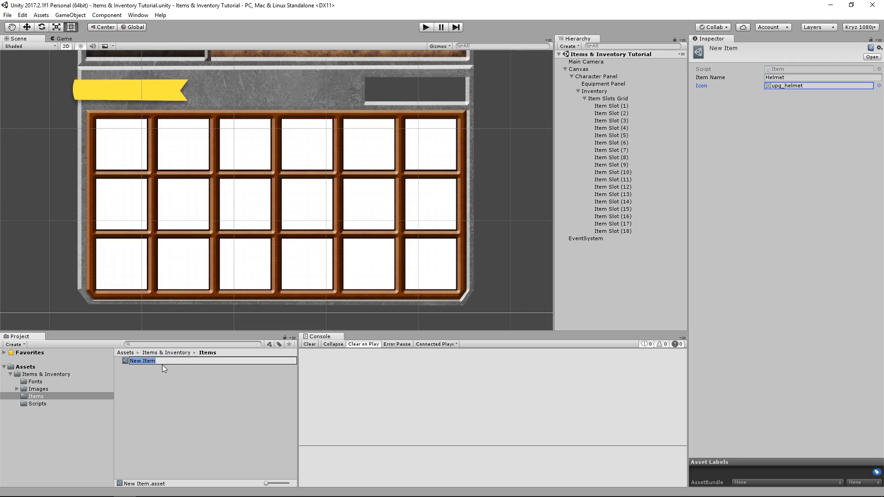
pyautogui.write('Helmet')
pyautogui.press('Return')
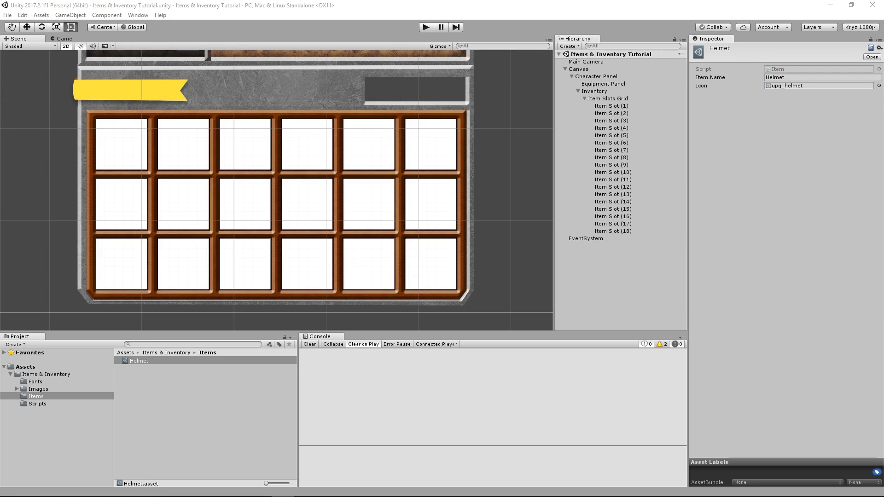
# Create a C# script named Inventory in the Scripts folder.
pyautogui.click(37, 404)
pyautogui.rightClick(165, 385)
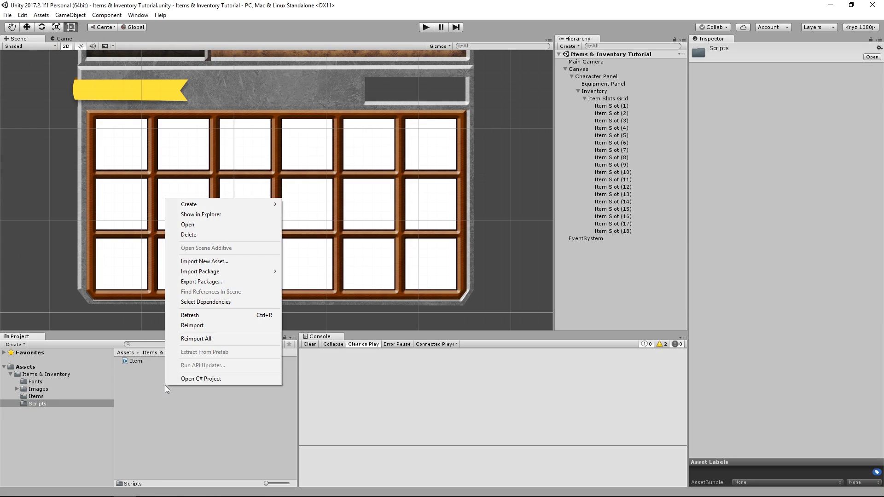
pyautogui.click(306, 218)
pyautogui.write('Inventory')
pyautogui.press('Return')
# Create a second C# script named ItemSlot in the Scripts folder.
pyautogui.rightClick(139, 393)
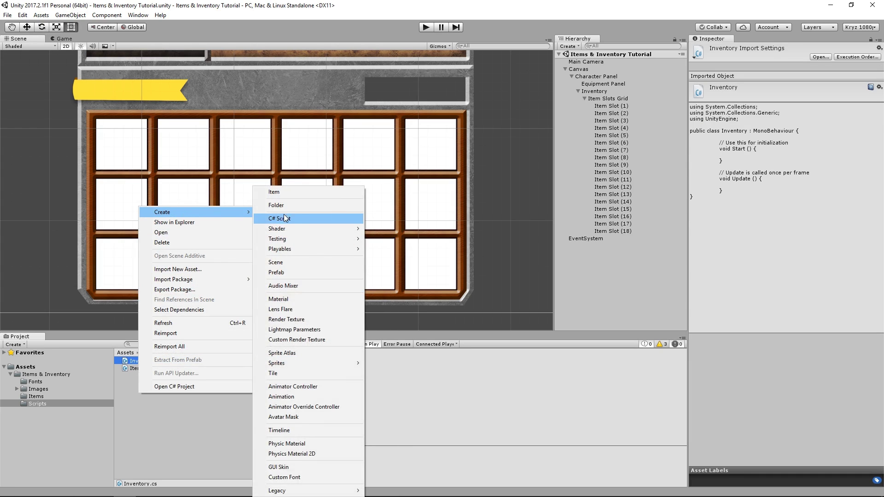
pyautogui.click(286, 218)
pyautogui.write('ItemSlot')
pyautogui.press('Return')
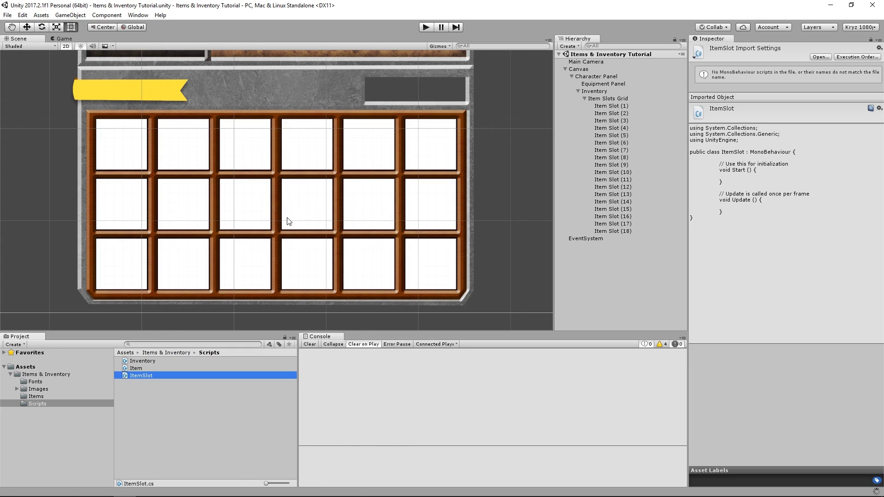
pyautogui.write('public Item Item;')
# Save ItemSlot's public Item field, add using UnityEngine.UI, and start the Image field line.
pyautogui.hotkey('ctrl', 's')
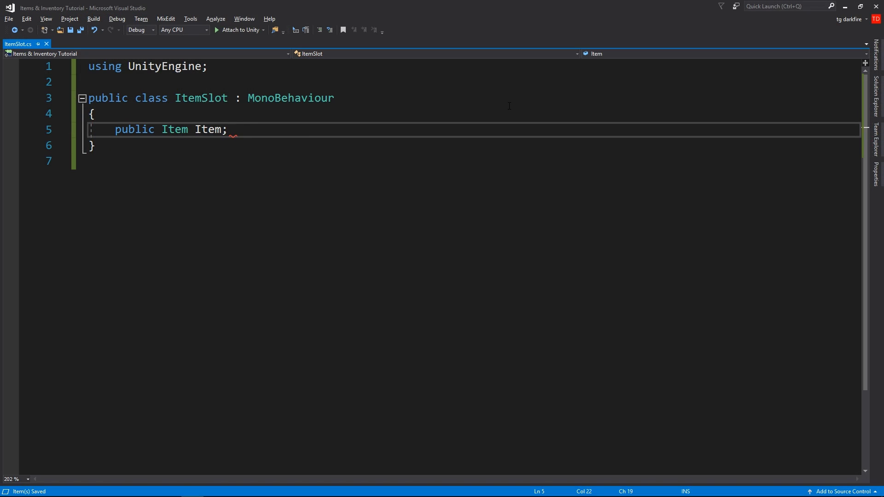
pyautogui.press('Up')
pyautogui.press('Up')
pyautogui.press('Up')
pyautogui.write('using Unitye')
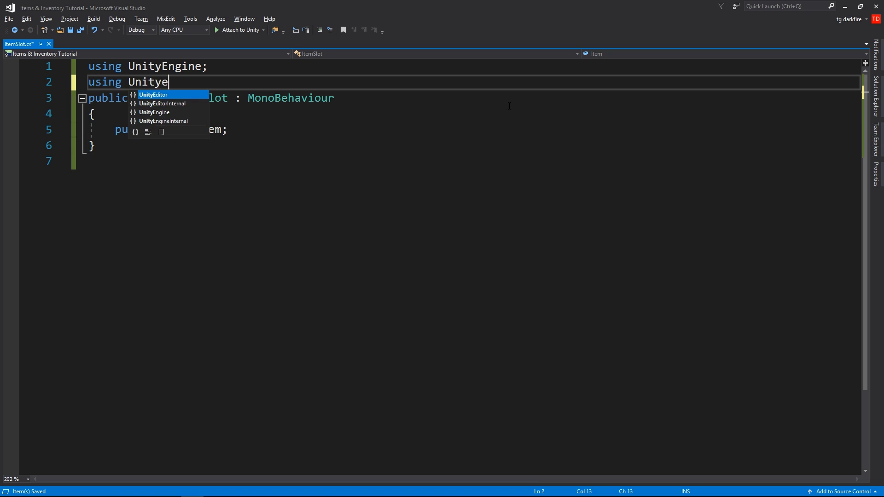
pyautogui.write('n')
pyautogui.press('Tab')
pyautogui.write('.UI;')
pyautogui.press('Return')
pyautogui.click(299, 143)
pyautogui.press('Return')
pyautogui.write('public Image Image;')
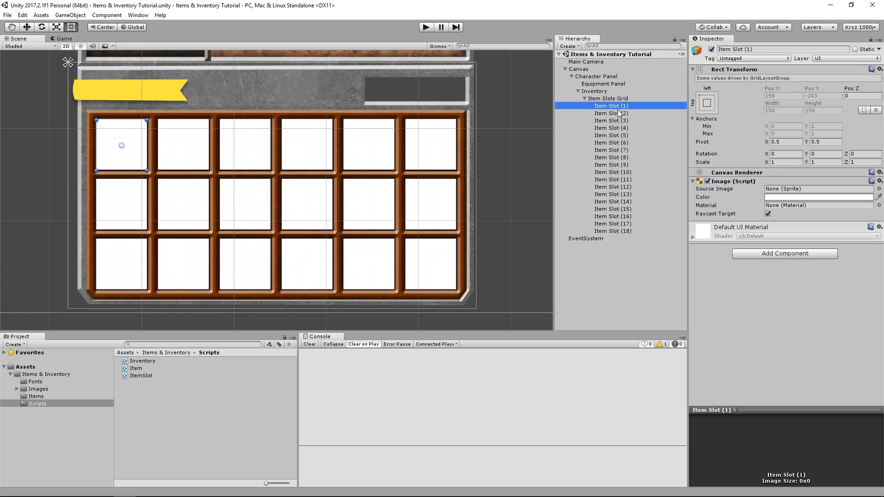
# Add the Item Slot component to Item Slot (1) through (18) and save the scene.
pyautogui.click(617, 106)
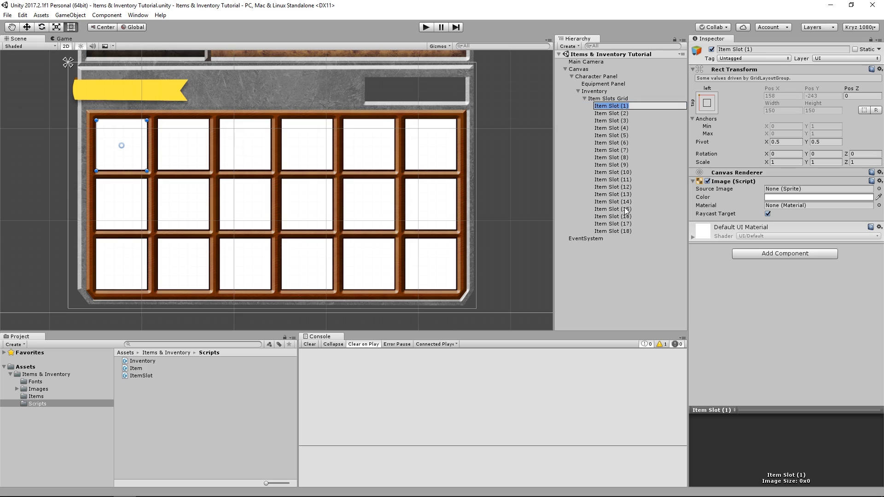
pyautogui.keyDown('shift'); pyautogui.click(621, 232); pyautogui.keyUp('shift')
pyautogui.click(799, 253)
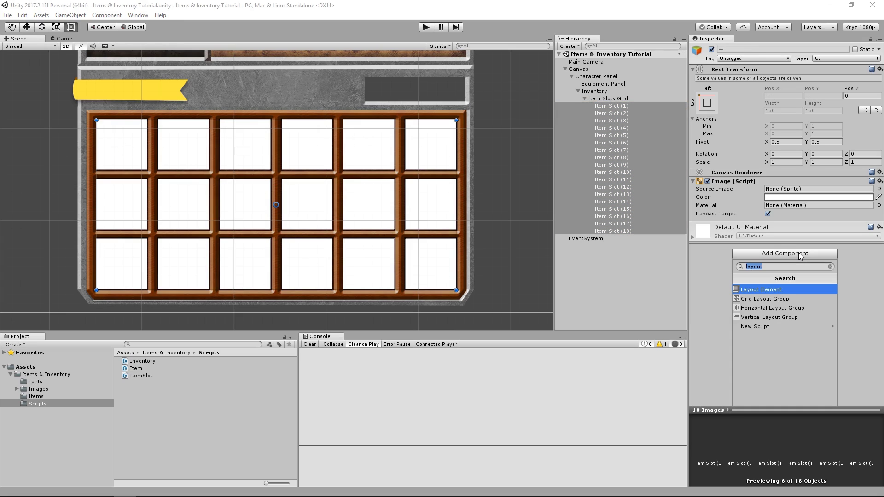
pyautogui.write('item')
pyautogui.press('Return')
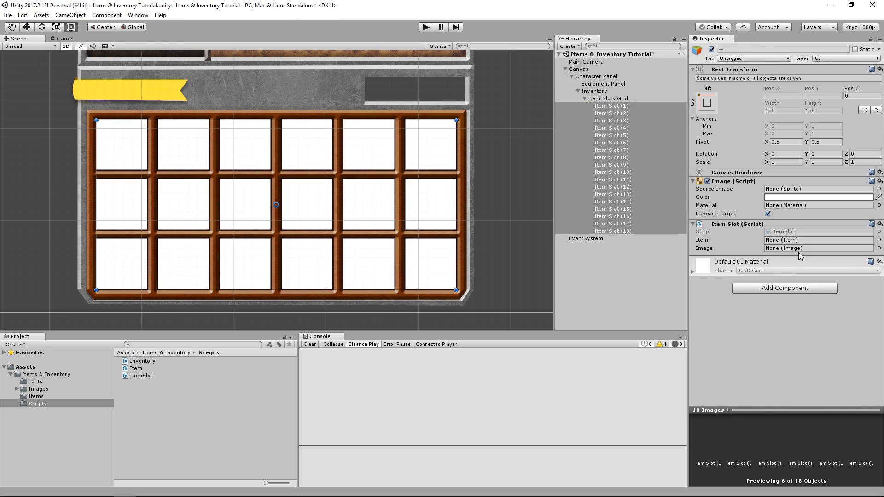
pyautogui.hotkey('ctrl', 's')
pyautogui.click(640, 105)
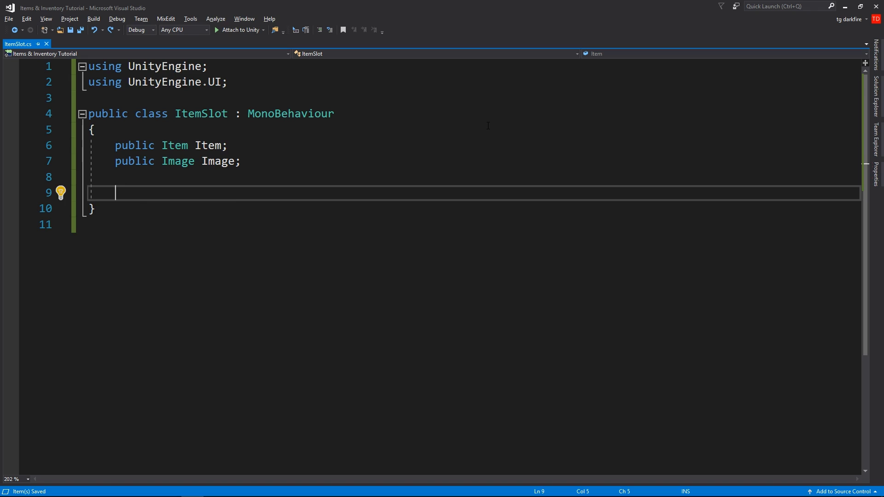
pyautogui.write('onv')
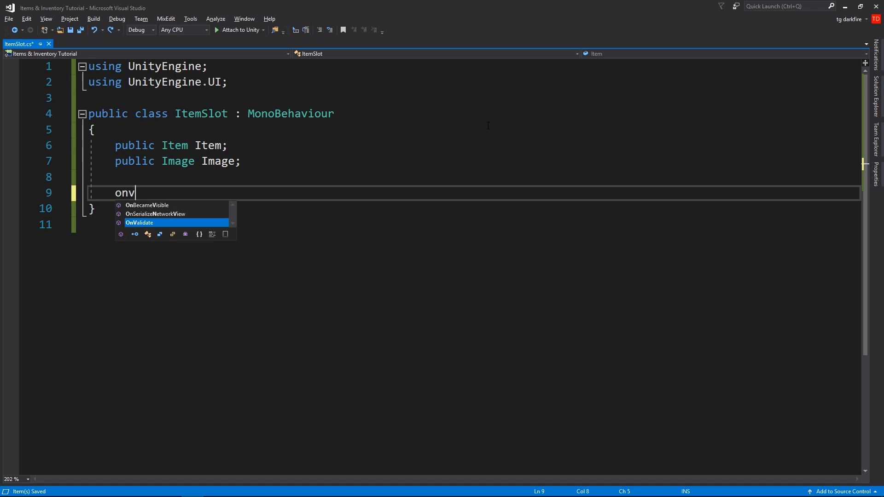
# Add an OnValidate setting Image = GetComponent<Image>() when Image is null, and save.
pyautogui.press('Tab')
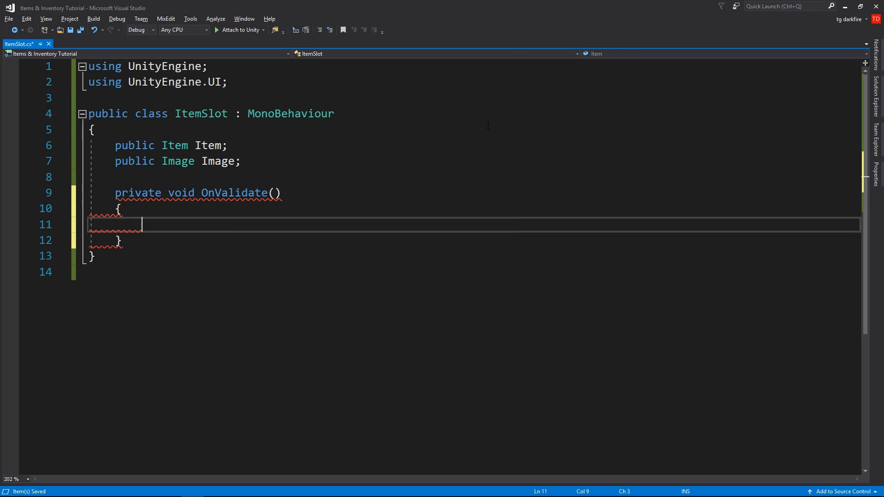
pyautogui.hotkey('ctrl', 's')
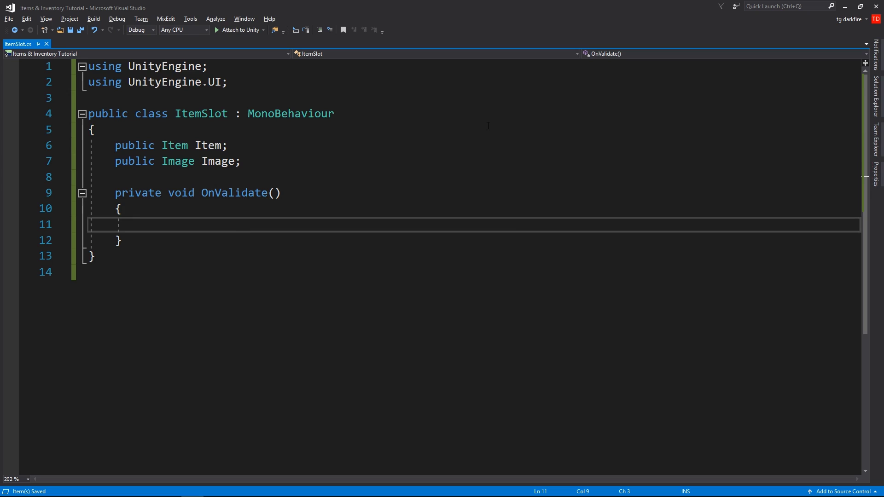
pyautogui.write('if (Image == null)')
pyautogui.press('Return')
pyautogui.write('Image = getco<ima>();')
pyautogui.hotkey('ctrl', 's')
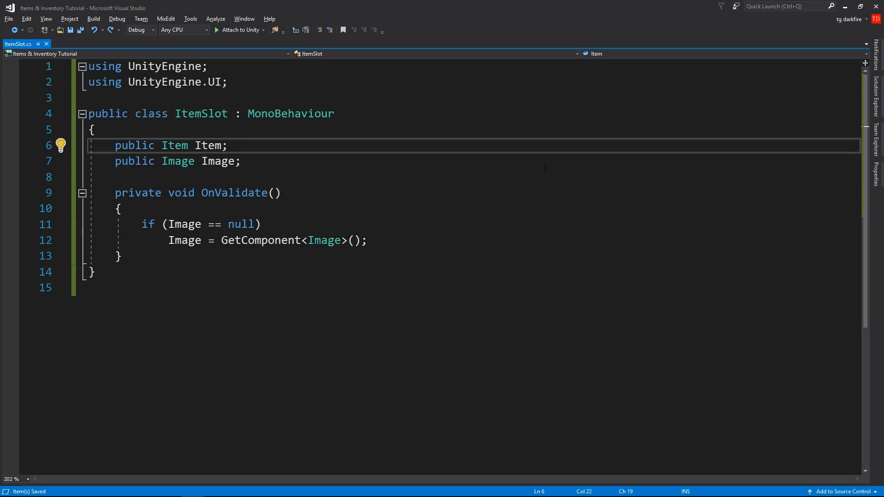
# Move the Item field below Image and start a property body for it.
pyautogui.hotkey('alt', 'Down')
pyautogui.press('Up')
pyautogui.press('Return')
pyautogui.press('Down')
pyautogui.press('End')
pyautogui.write('{')
pyautogui.press('Return')
pyautogui.write('get {')
# Back the Item property with a private _item field, returning it and assigning value.
pyautogui.press('Up')
pyautogui.press('Up')
pyautogui.press('Return')
pyautogui.write('private Item _item;')
pyautogui.press('Down')
pyautogui.press('Down')
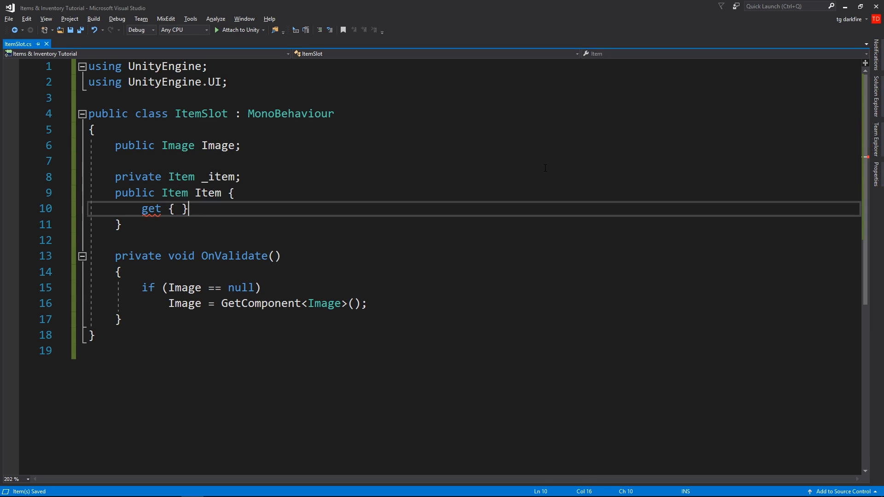
pyautogui.press('Left')
pyautogui.press('Left')
pyautogui.write('return _item;')
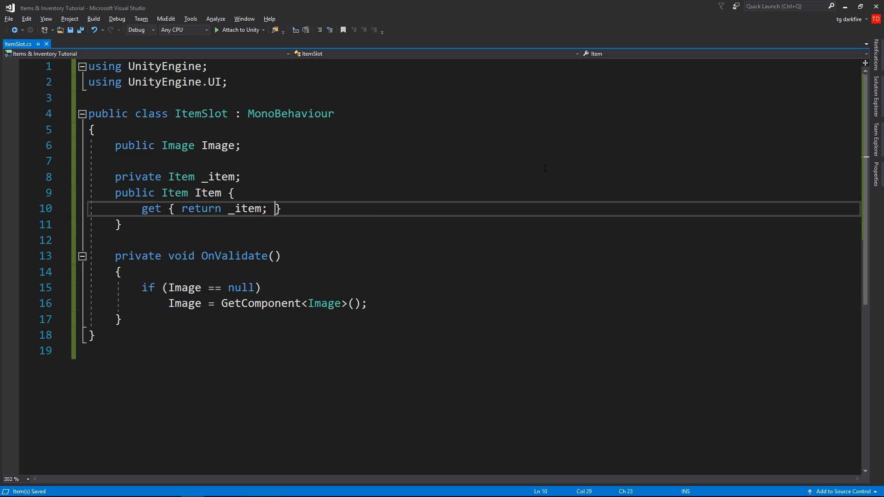
pyautogui.press('End')
pyautogui.press('Return')
pyautogui.write('set {')
pyautogui.press('Return')
pyautogui.write('_item = value;')
pyautogui.press('Return')
pyautogui.write('if (_item == null){')
# Make the setter enable the image with _item.Icon as sprite, or disable it otherwise.
pyautogui.press('Return')
pyautogui.hotkey('ctrl', 'z')
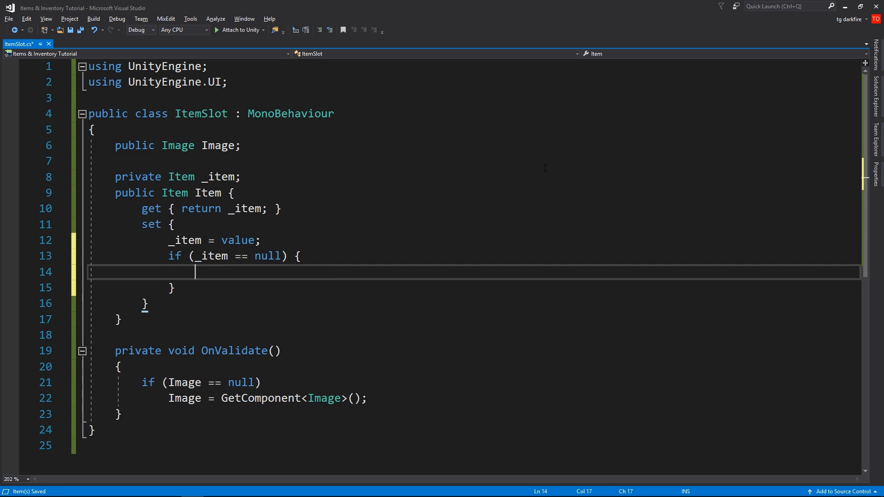
pyautogui.write('Image.enabled = false;')
pyautogui.press('Down')
pyautogui.write('e')
pyautogui.press('Tab')
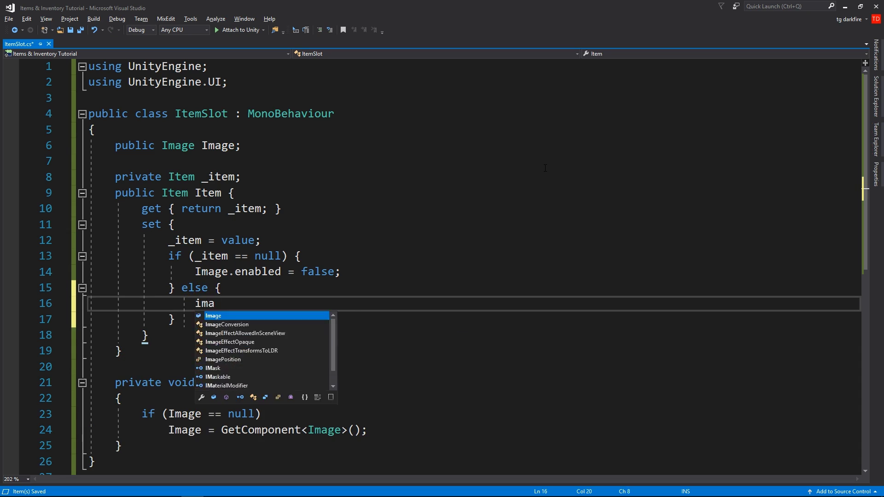
pyautogui.write('.sp = item.so')
pyautogui.press('BackSpace')
pyautogui.press('BackSpace')
pyautogui.write('ic')
pyautogui.press('Tab')
pyautogui.write(';')
pyautogui.press('Return')
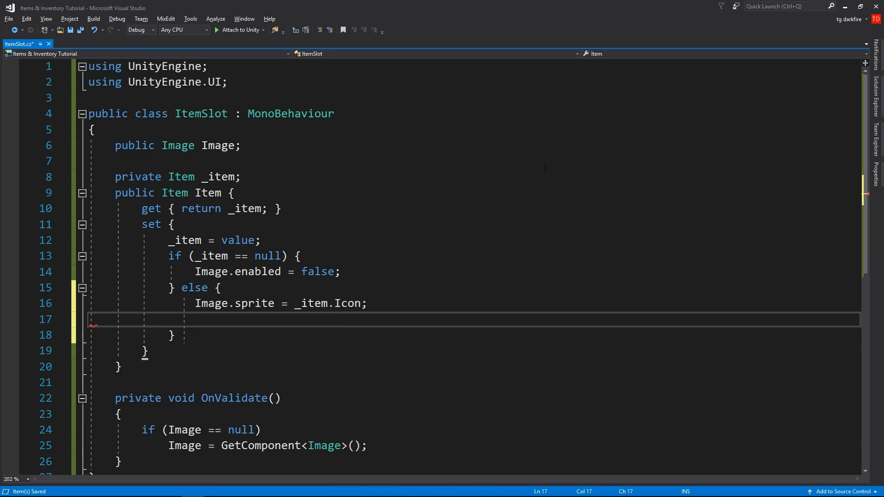
pyautogui.write('Image.enabled = true;')
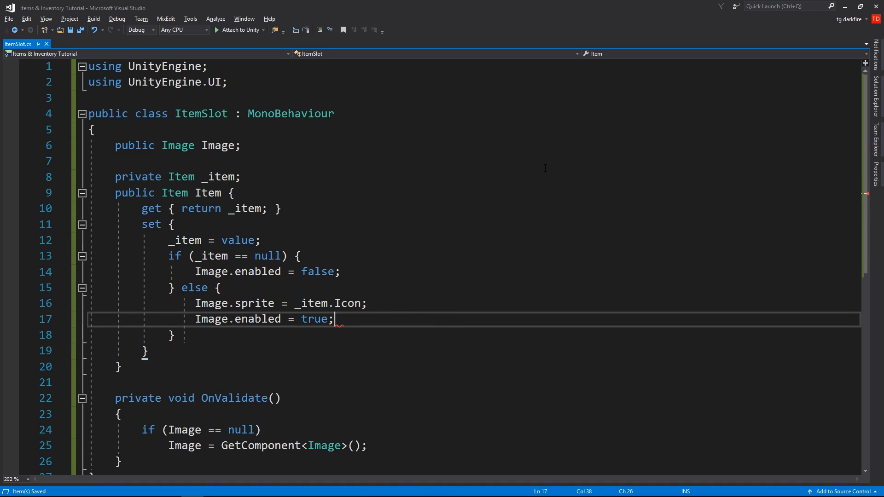
pyautogui.click(417, 236)
pyautogui.press('Return')
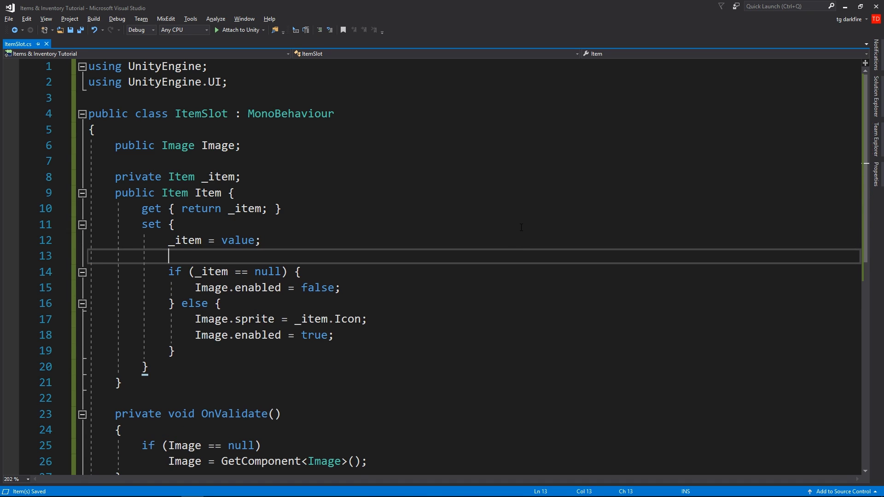
# Replace public with [SerializeField] on the Image field and rename it image.
pyautogui.click(423, 146)
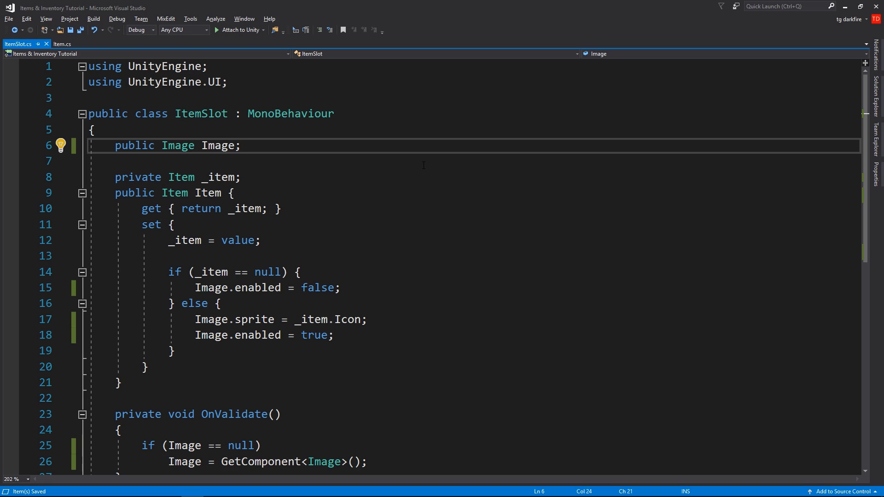
pyautogui.doubleClick(134, 146)
pyautogui.write('[seria')
pyautogui.press('Tab')
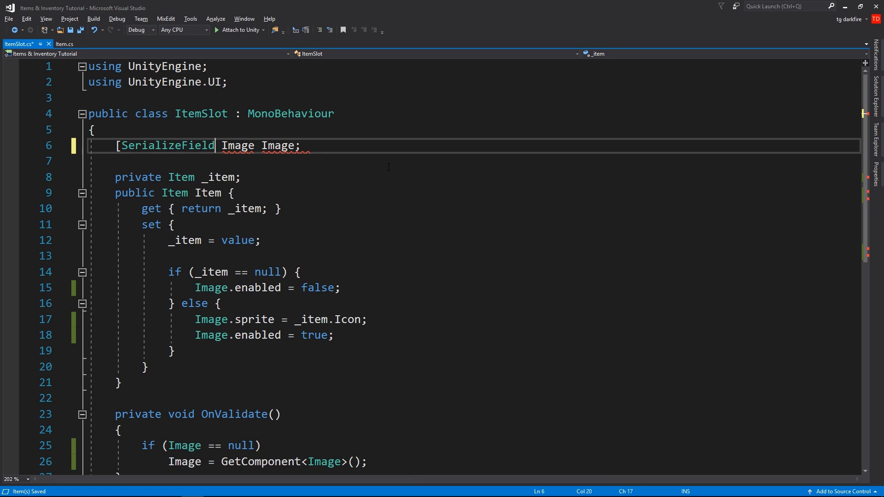
pyautogui.write(']')
pyautogui.hotkey('ctrl', 'Right')
pyautogui.hotkey('ctrl', 'Right')
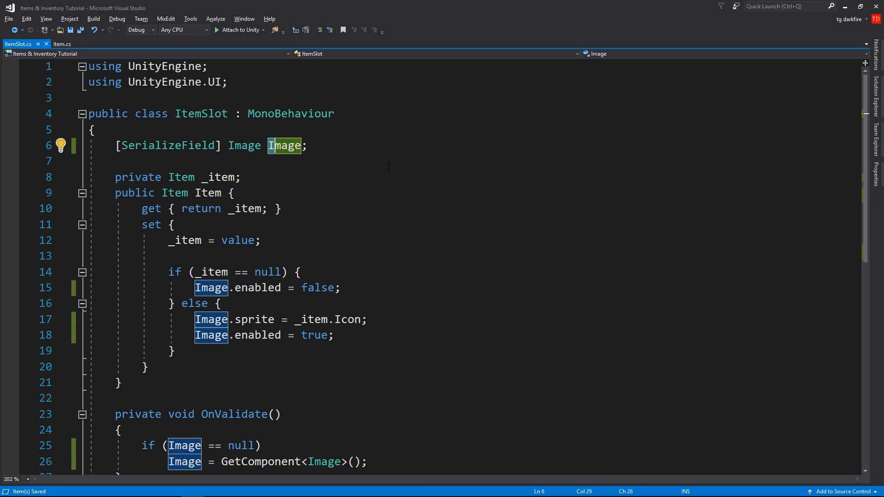
pyautogui.press('Delete')
pyautogui.write('i')
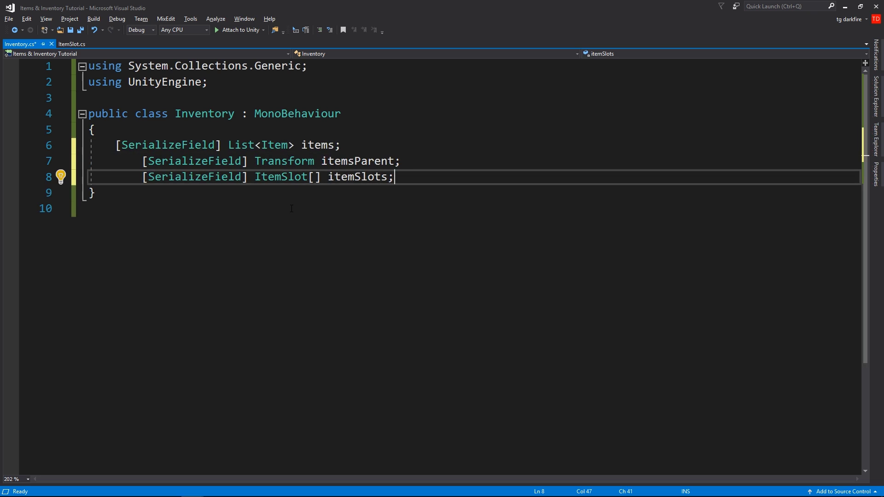
# Save Inventory's new fields and add an OnValidate filling itemSlots from itemsParent's children.
pyautogui.hotkey('ctrl', 's')
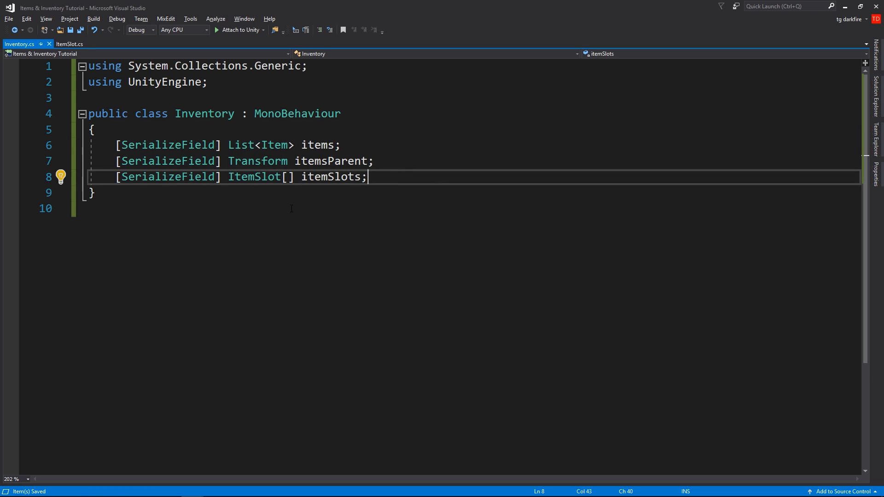
pyautogui.press('Return')
pyautogui.press('Return')
pyautogui.write('o')
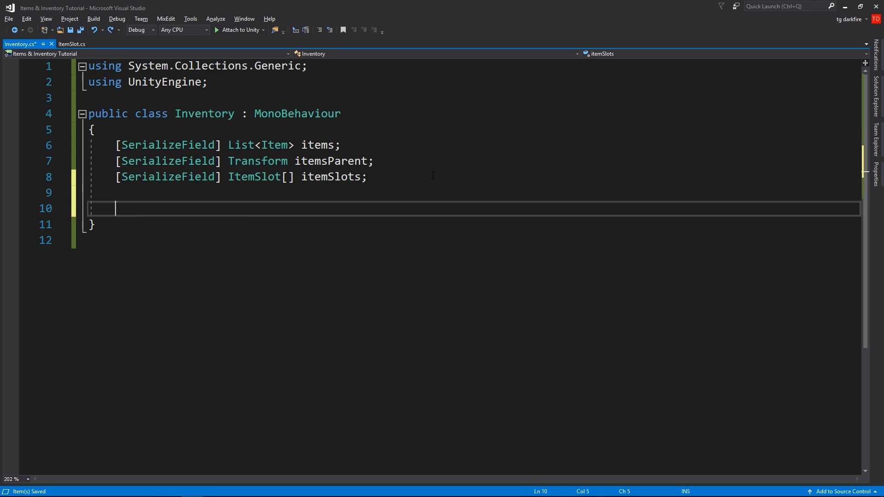
pyautogui.write('nv')
pyautogui.press('Return')
pyautogui.write('if (itemsp != null')
pyautogui.press('Return')
pyautogui.write('itemsS = itemsp.getcompo')
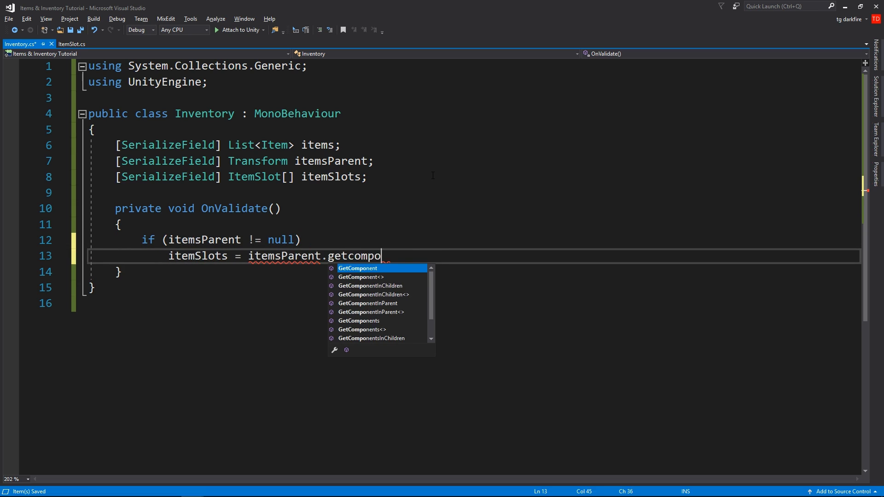
pyautogui.write('nentsin')
pyautogui.write('<>')
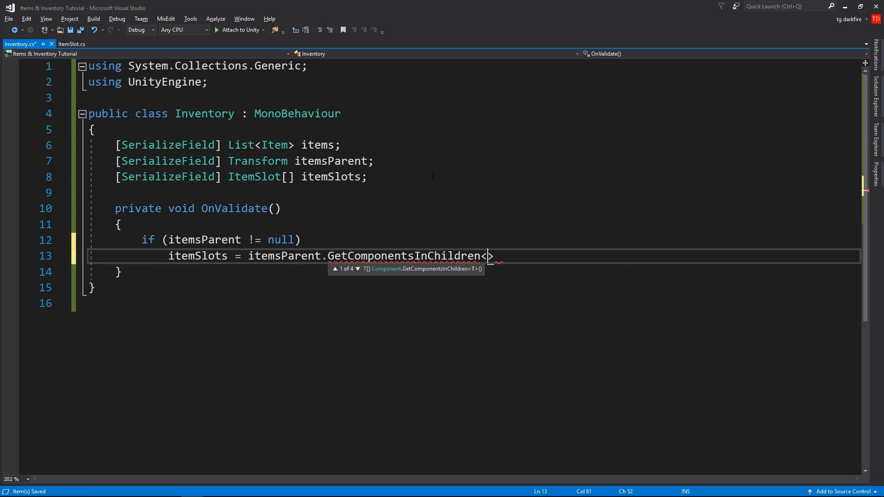
pyautogui.write('ItemSlot>();')
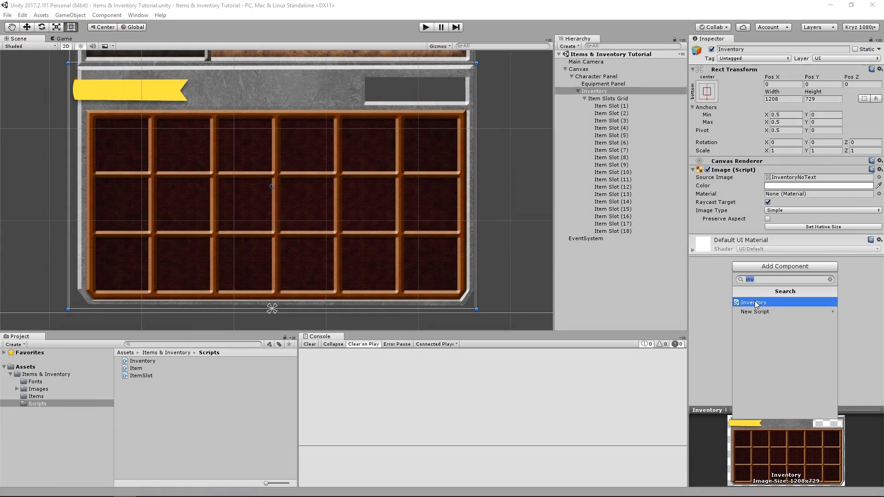
# Add the Inventory component to the Inventory panel and set Items Parent to Item Slots Grid.
pyautogui.click(754, 302)
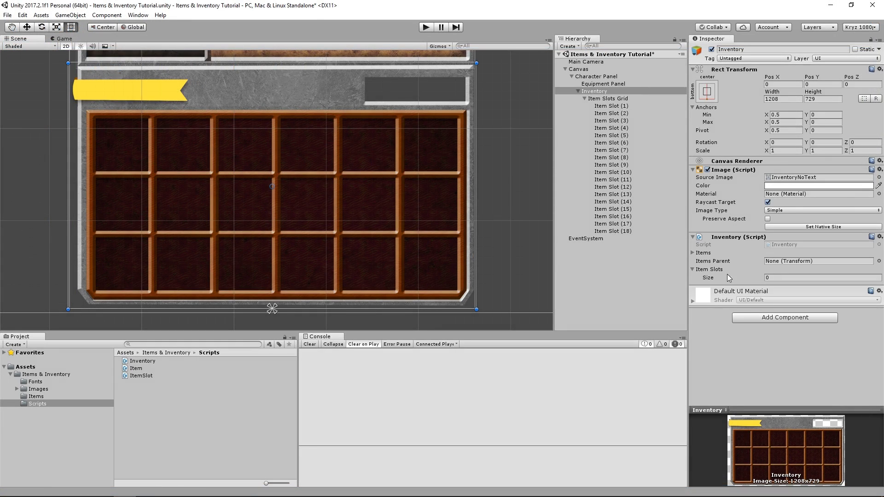
pyautogui.moveTo(615, 99)
pyautogui.mouseDown()
pyautogui.moveTo(759, 251)
pyautogui.moveTo(782, 262)
pyautogui.mouseUp()
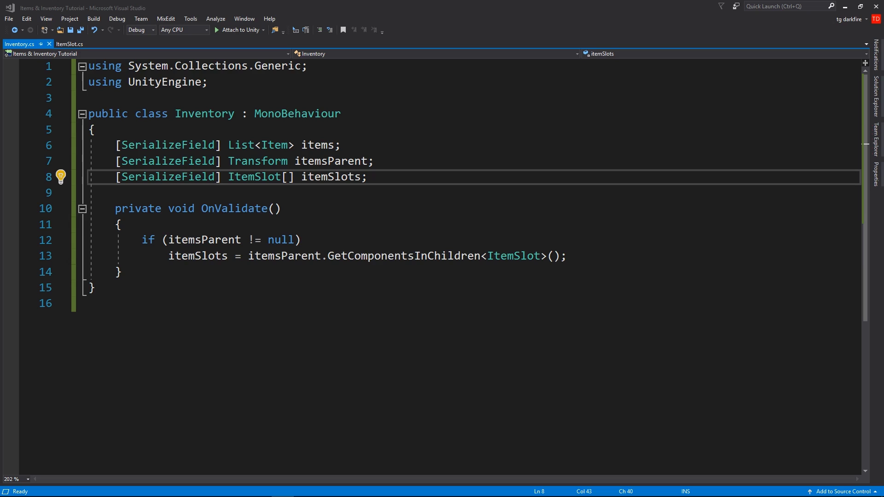
pyautogui.scroll(-2, 574, 236)
# Add a private RefreshUI method below OnValidate that fills slots with items and clears the rest.
pyautogui.click(574, 177)
pyautogui.press('Return')
pyautogui.press('Return')
pyautogui.write('private void RefreshUI()')
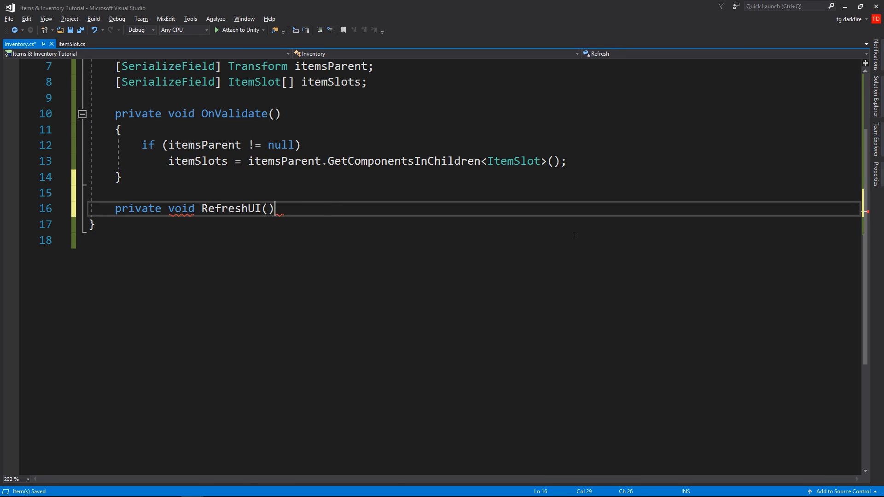
pyautogui.press('Return')
pyautogui.write('{')
pyautogui.press('Return')
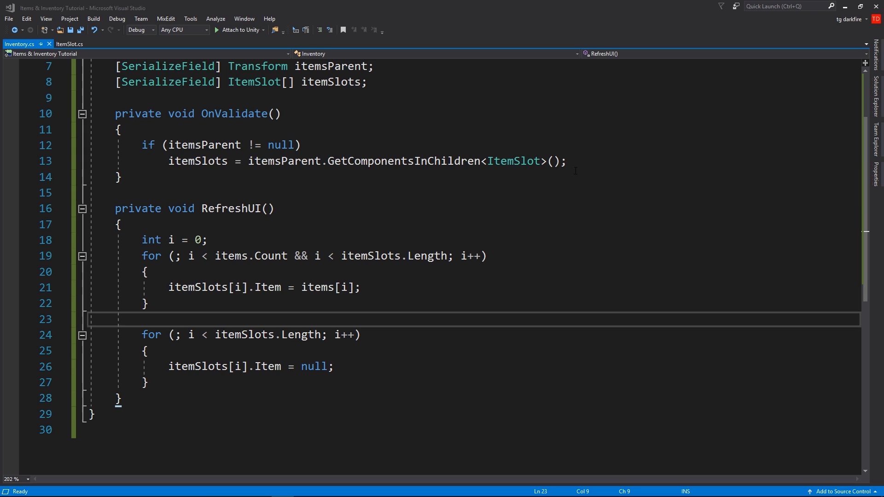
# Call RefreshUI from OnValidate and save the Inventory script.
pyautogui.click(576, 165)
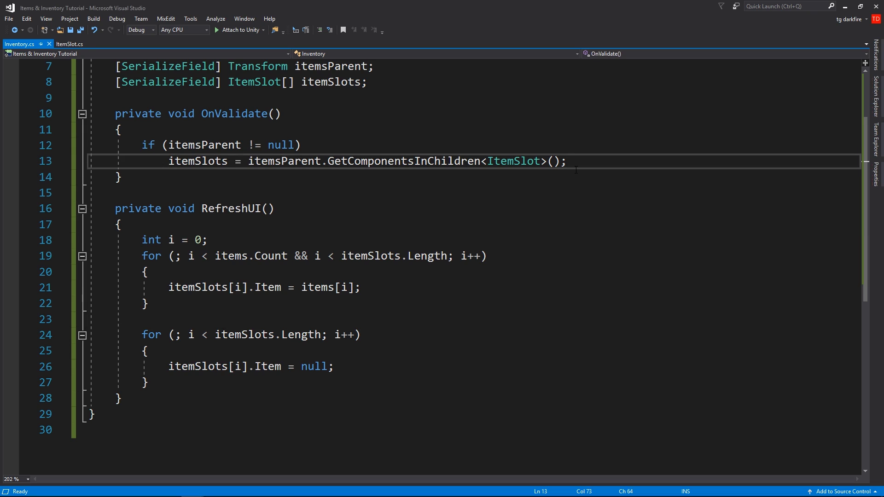
pyautogui.press('Return')
pyautogui.press('Return')
pyautogui.write('refr')
pyautogui.press('Tab')
pyautogui.write('();')
pyautogui.hotkey('ctrl', 's')
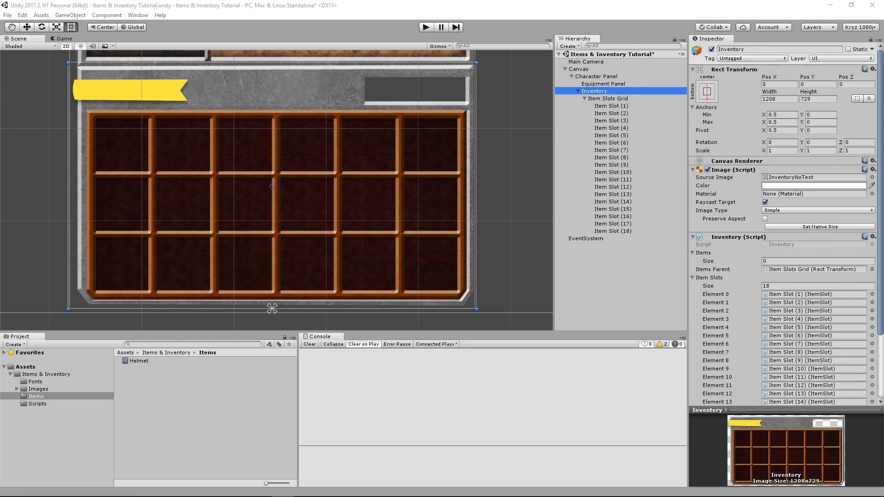
# Drag the Helmet asset from Project > Items into the Inventory's Items list as repeated entries.
pyautogui.moveTo(137, 362)
pyautogui.mouseDown()
pyautogui.moveTo(709, 257)
pyautogui.moveTo(702, 259)
pyautogui.mouseUp()
pyautogui.moveTo(153, 361); pyautogui.dragTo(711, 257)
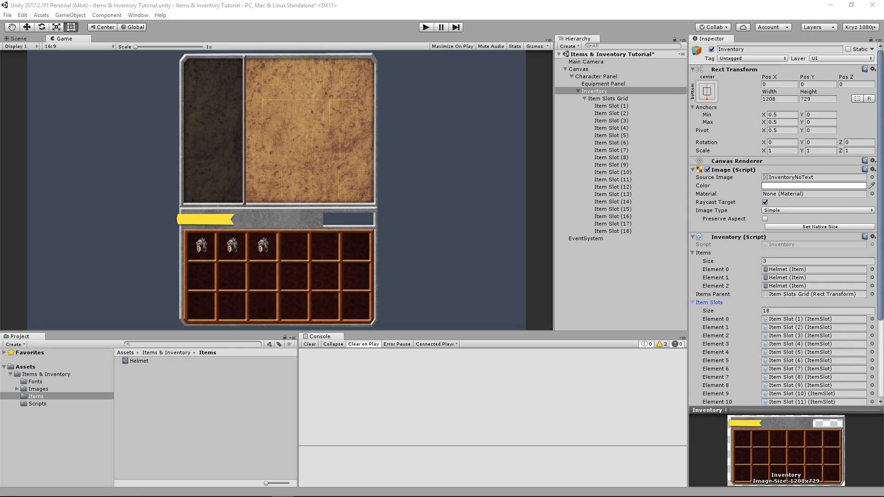